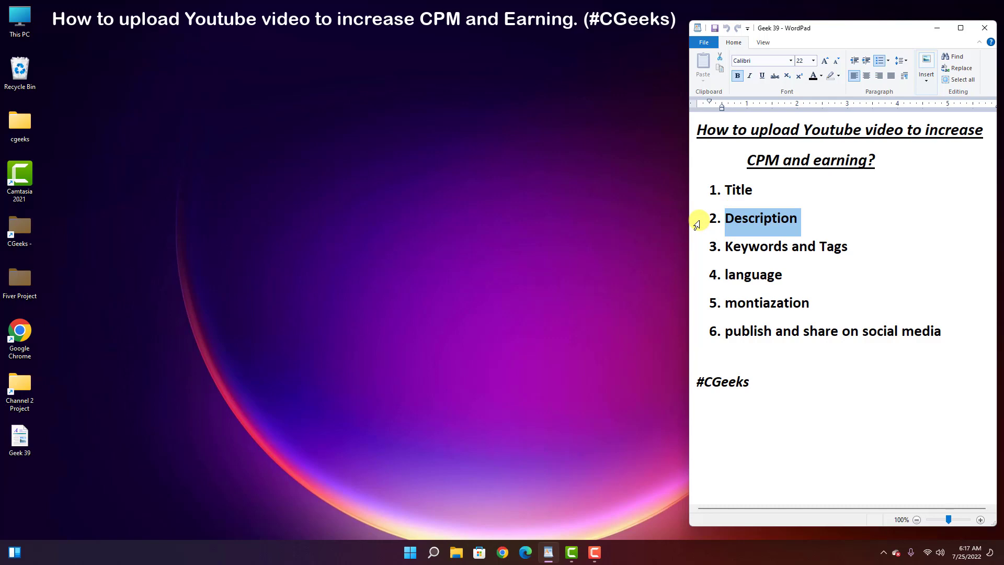
Go through the upload checklist from Keywords and Tags to publish and share on social media, highlighting each item
left_click(701, 252)
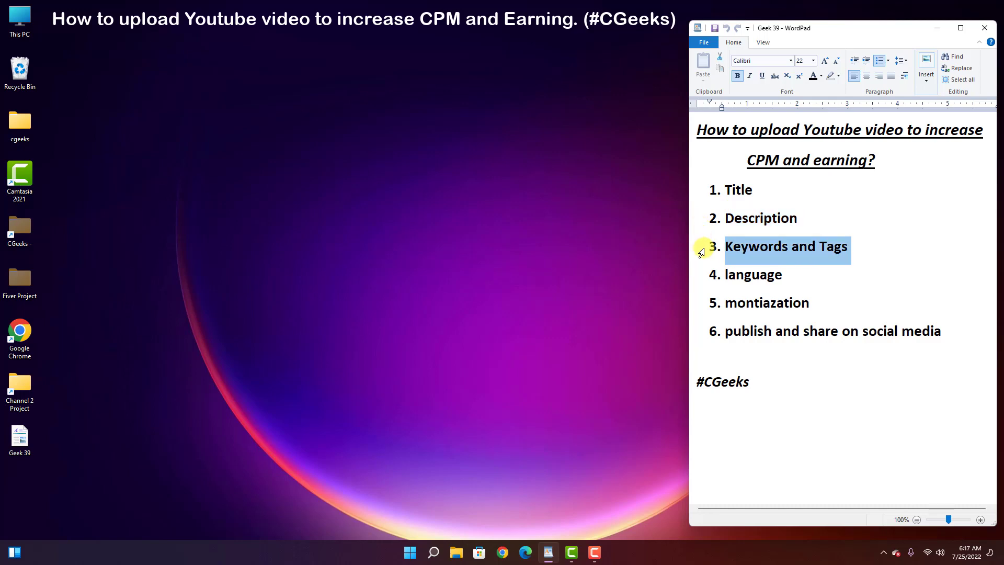
left_click(701, 276)
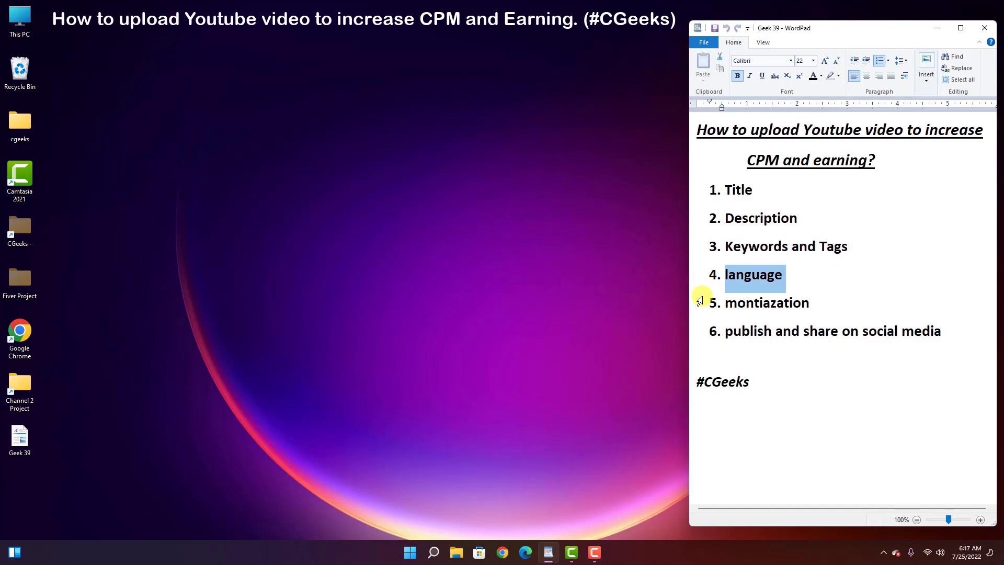
left_click(700, 314)
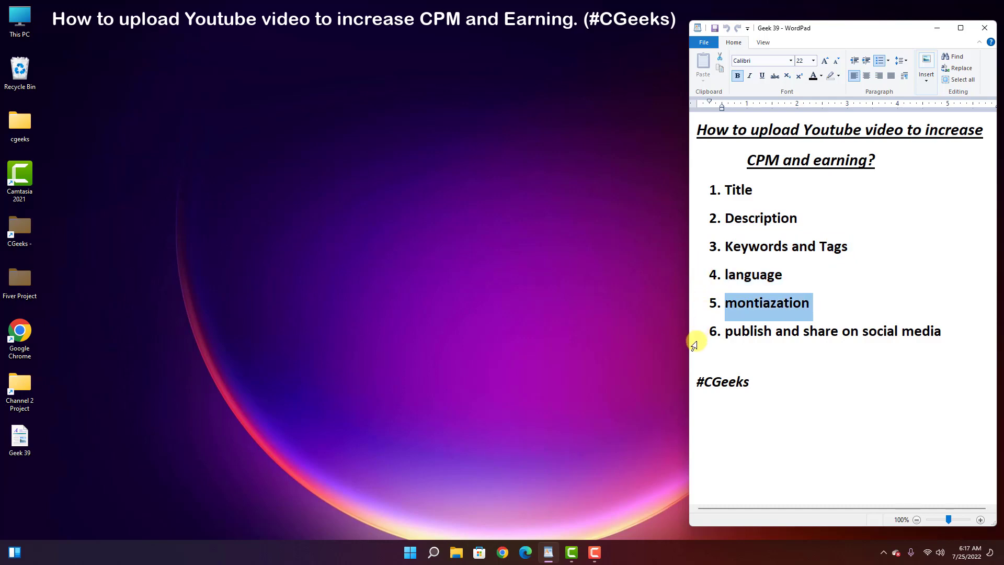
left_click(697, 336)
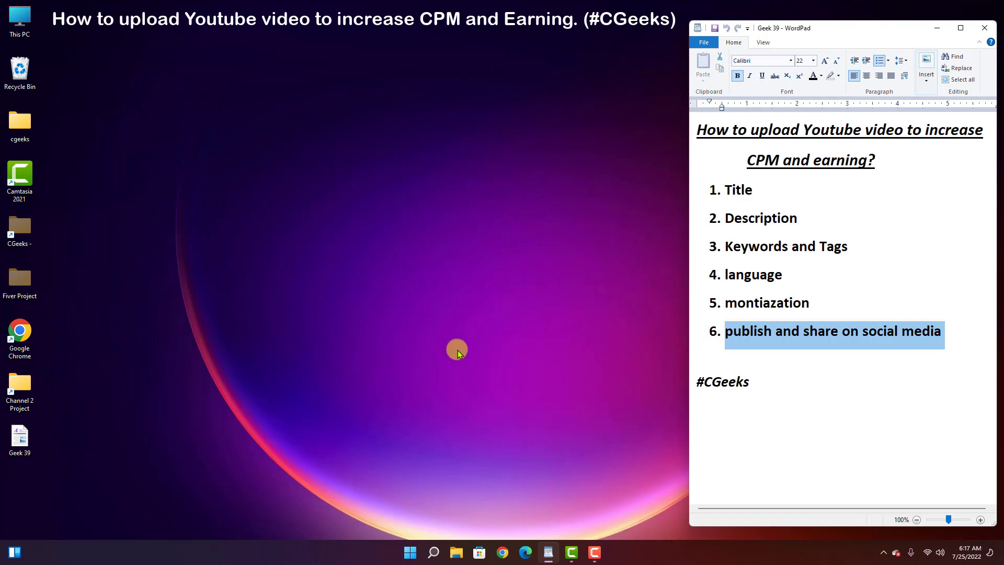
Switch to Chrome in a maximized window and start a new video upload in YouTube Studio
left_click(502, 557)
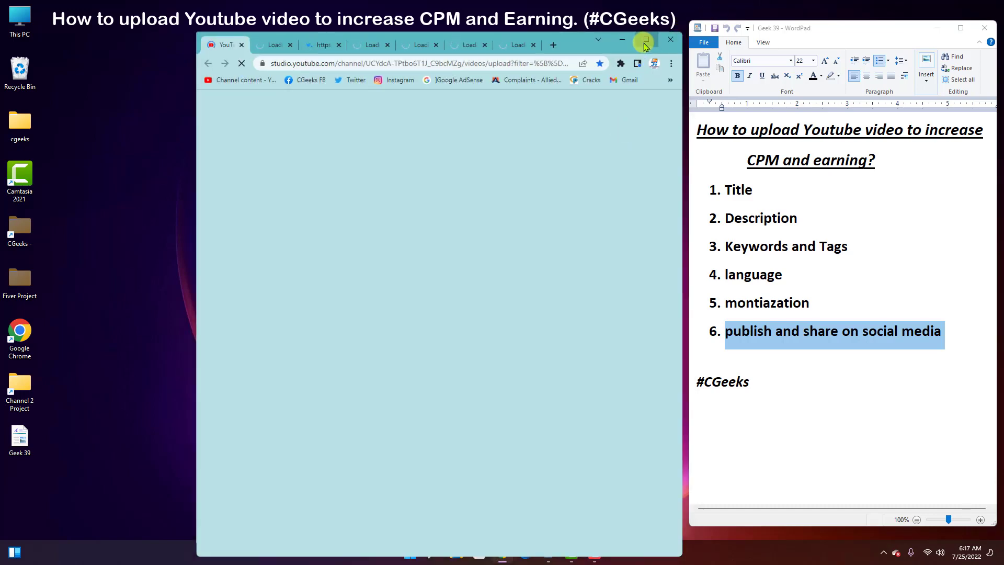
left_click(647, 40)
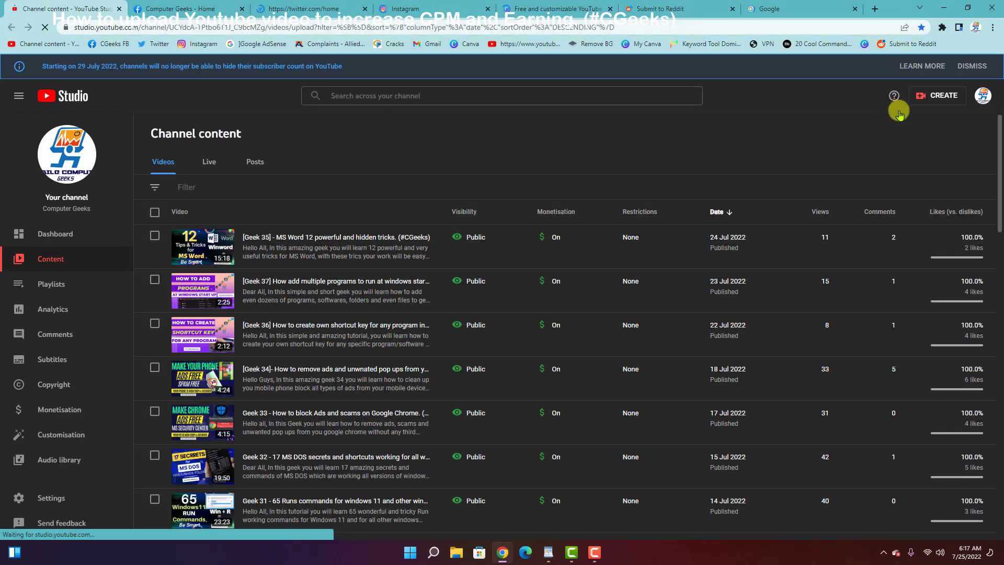
left_click(938, 96)
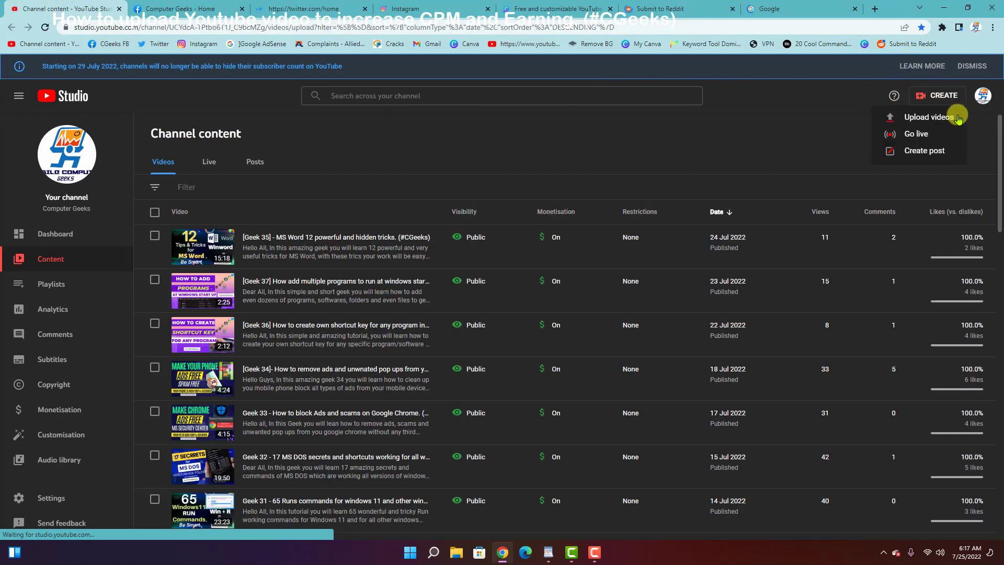
left_click(942, 117)
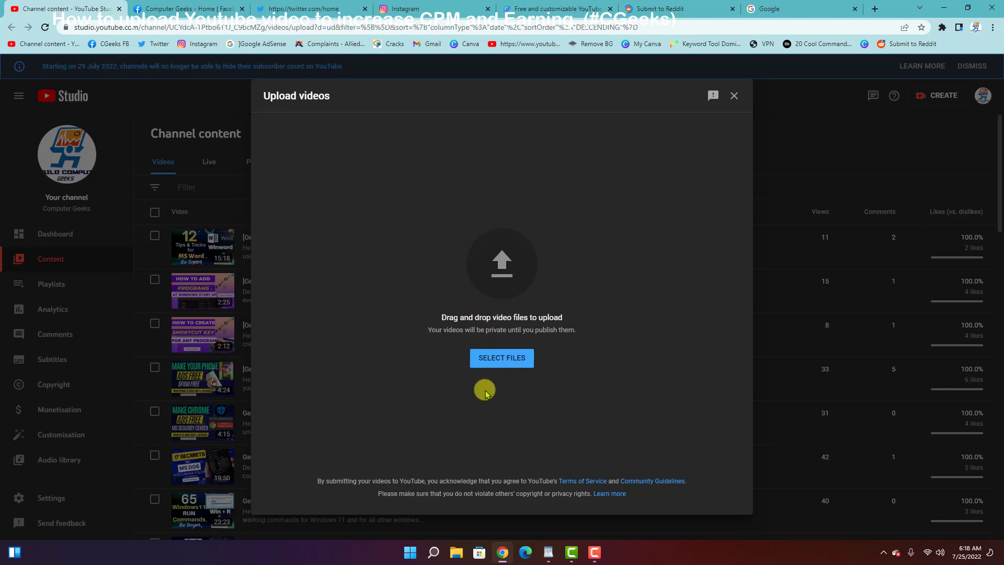
Select the Geek 38 Windows secret tricks (Part 1) MP4 from its folder in CGeeks > Camtasia Tutorials for upload
left_click(503, 358)
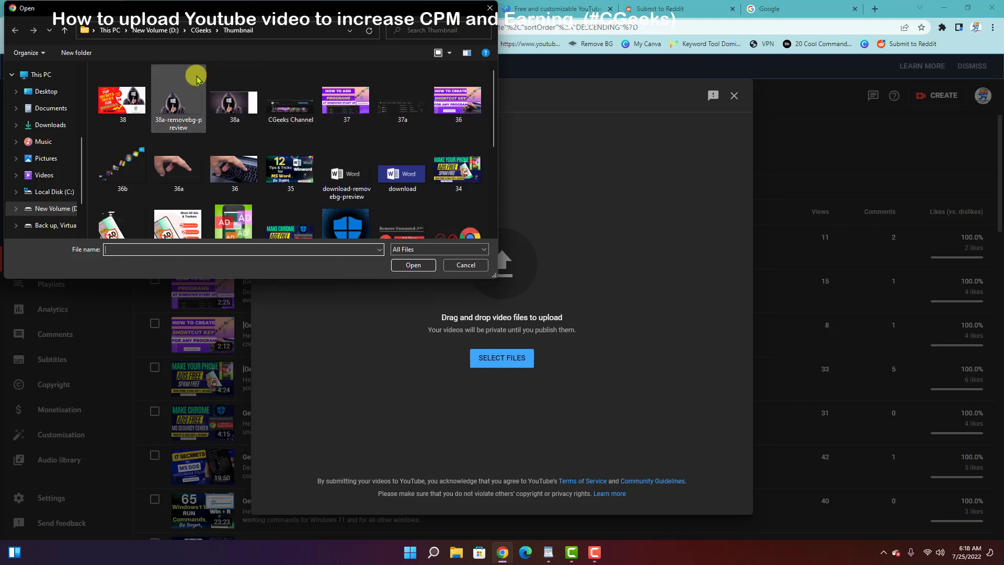
left_click(201, 31)
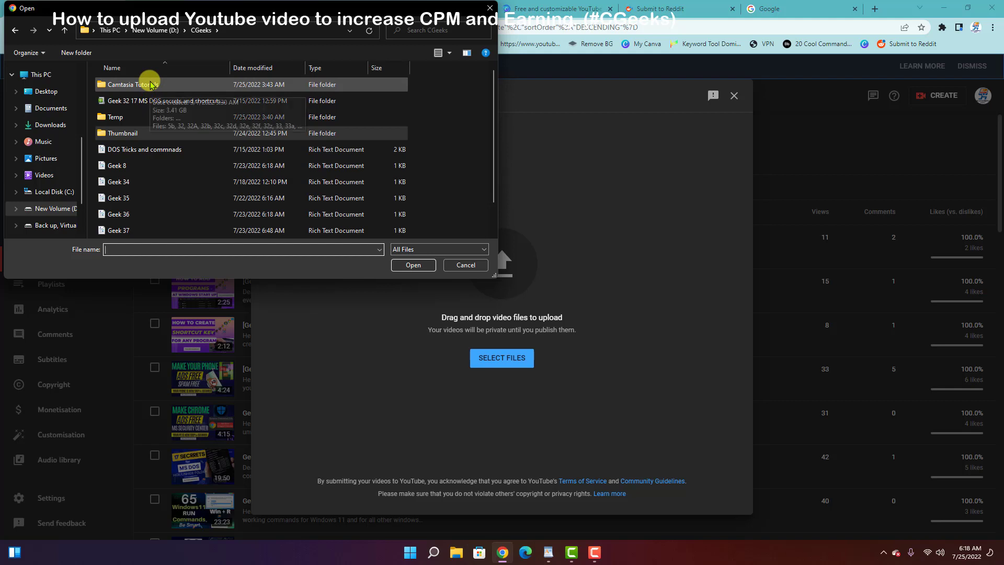
double_click(151, 85)
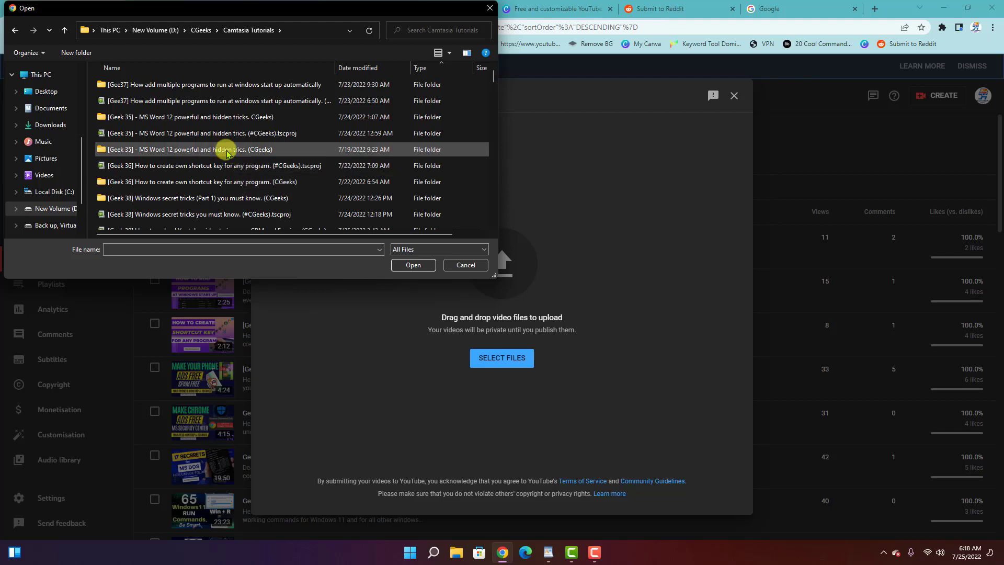
double_click(208, 199)
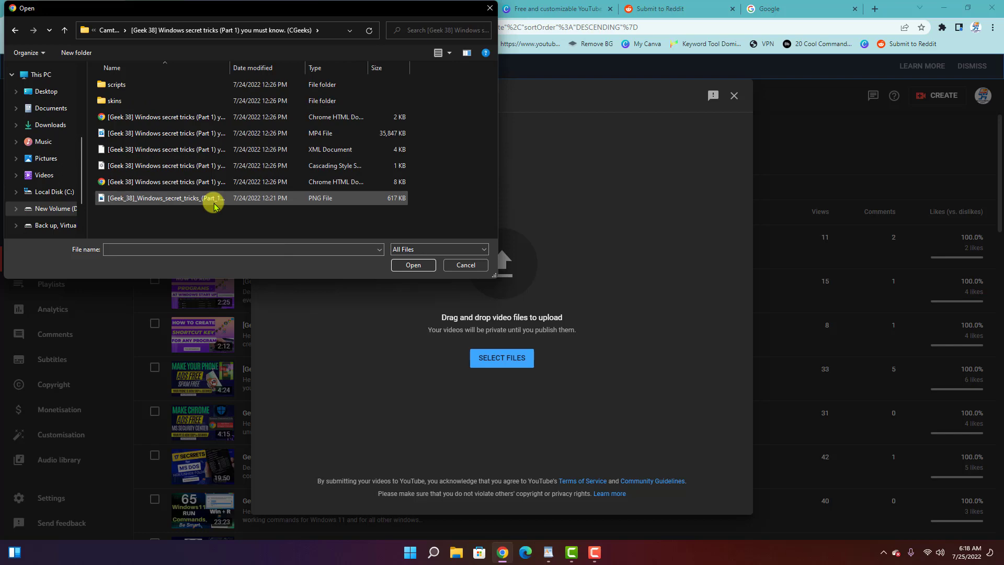
double_click(197, 134)
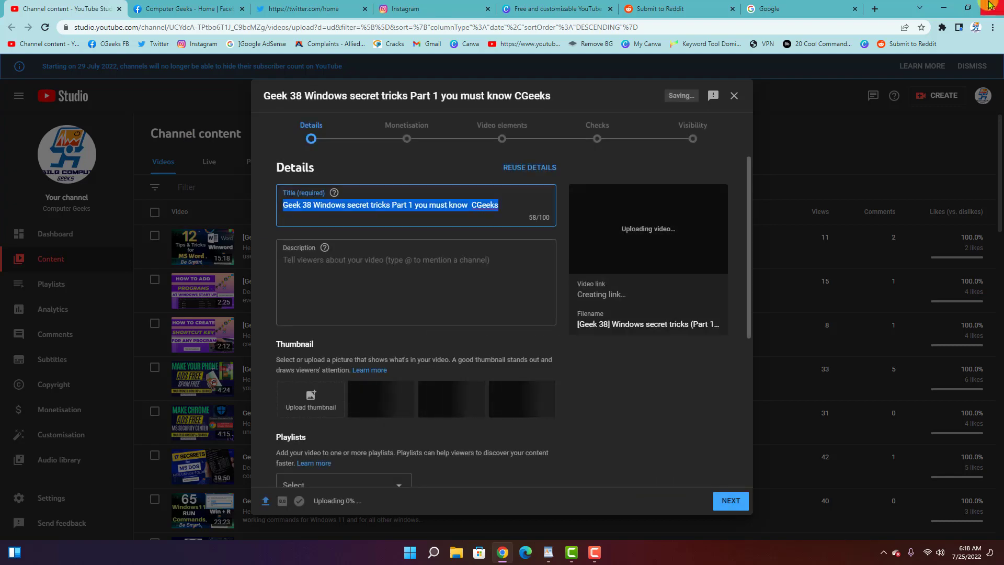
Open the Geek 38 document from the CGeeks desktop folder in WordPad, then close the folder window
left_click(944, 8)
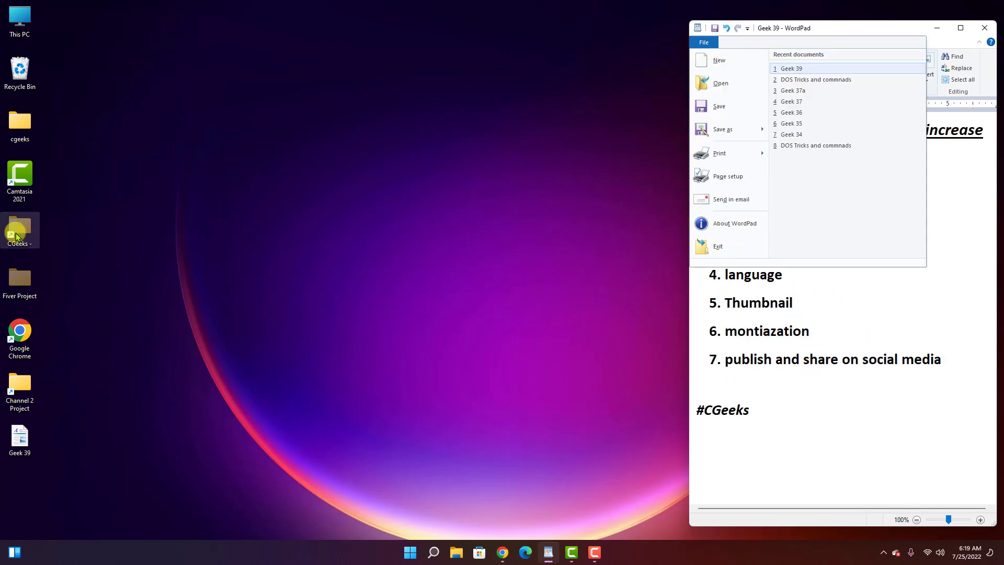
left_click(17, 237)
double_click(17, 236)
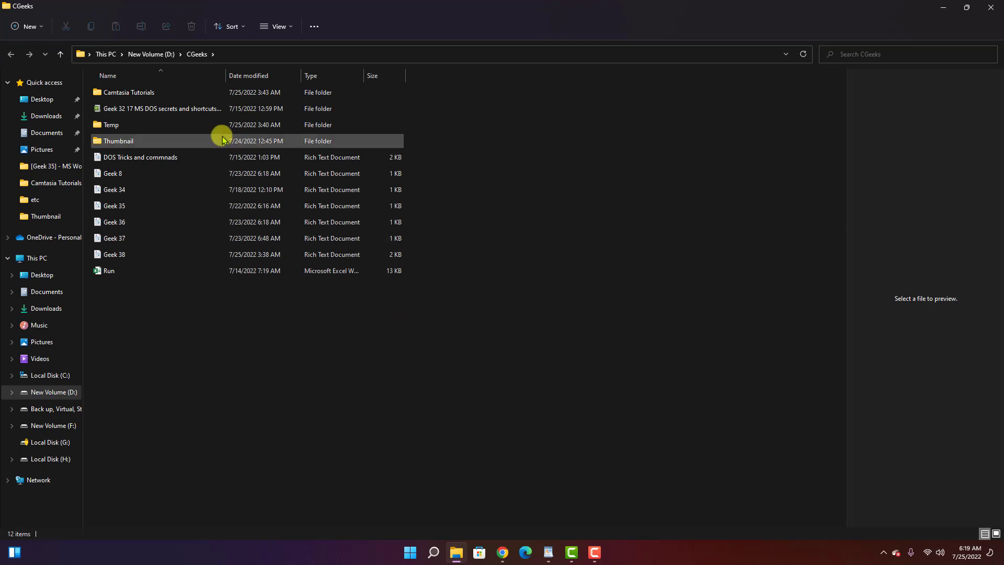
double_click(158, 258)
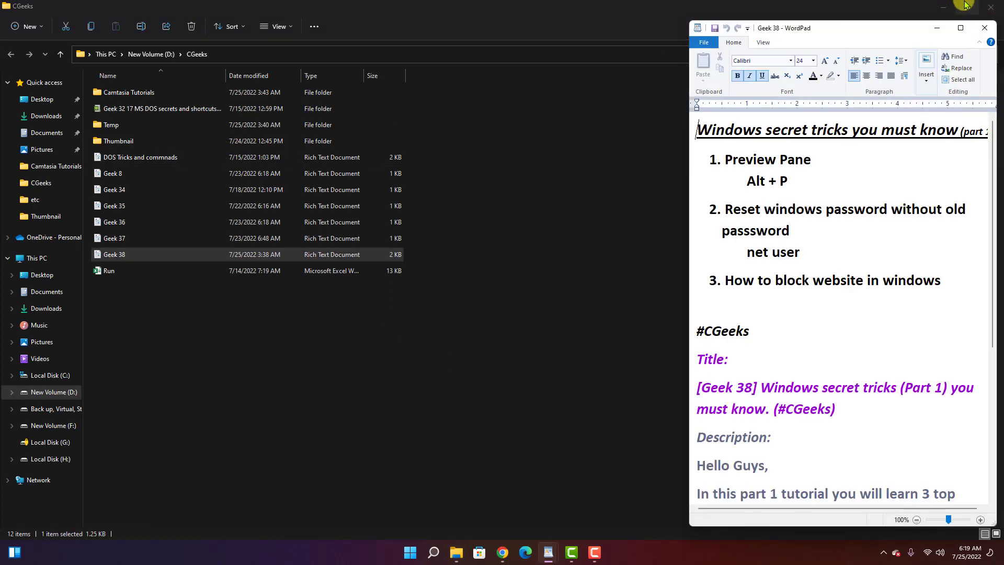
left_click(967, 6)
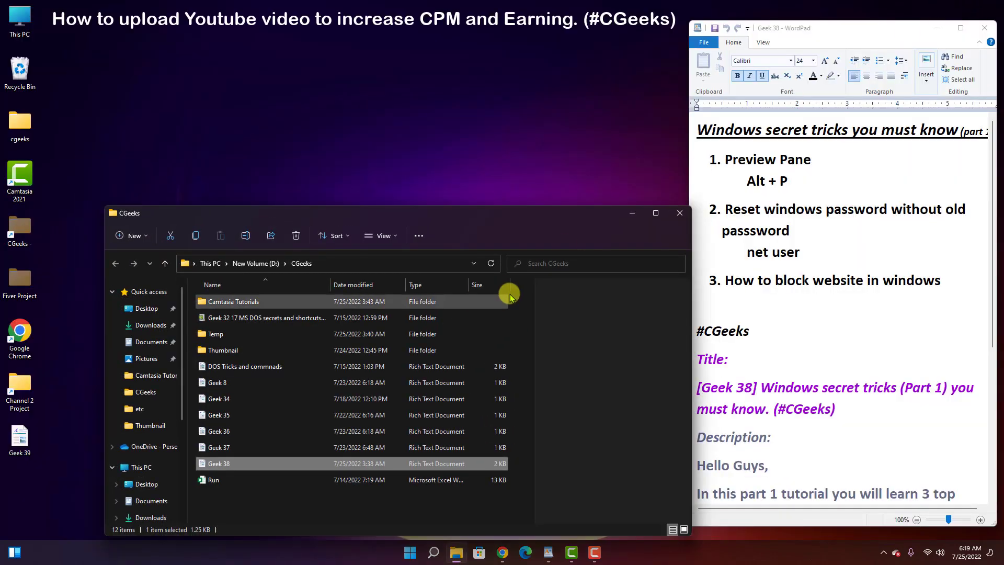
key("alt+p")
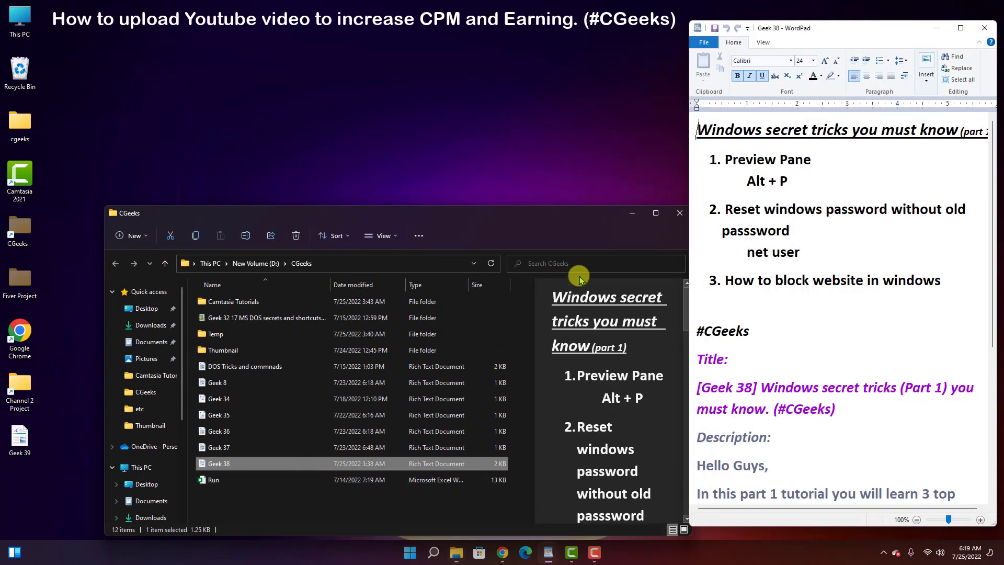
left_click(679, 213)
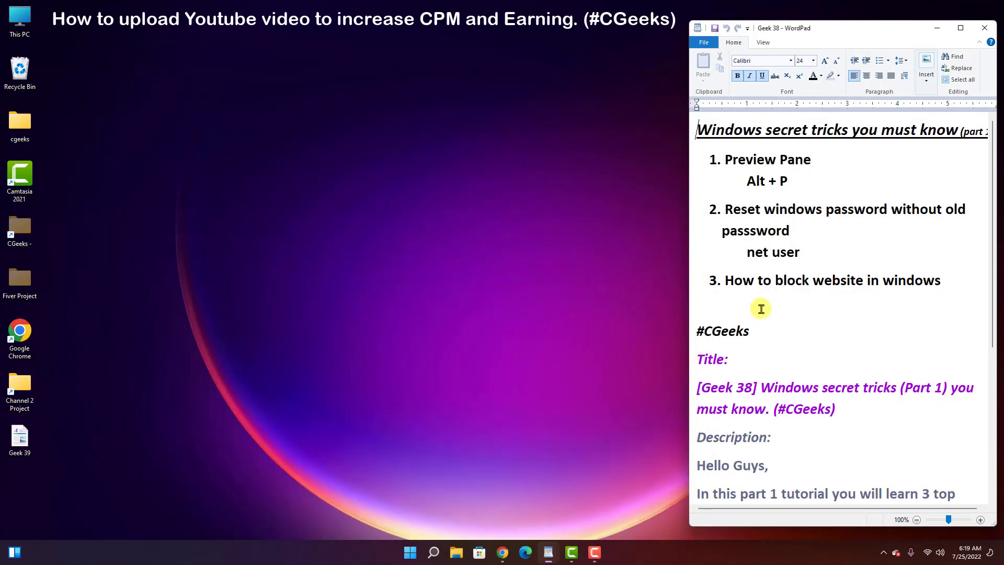
Copy the title from the Geek 38 document and replace the video title with "Geek 38] Windows secret tricks (Part 1) you must know. (#CGeeks)"
scroll(780, 260, "down", 4)
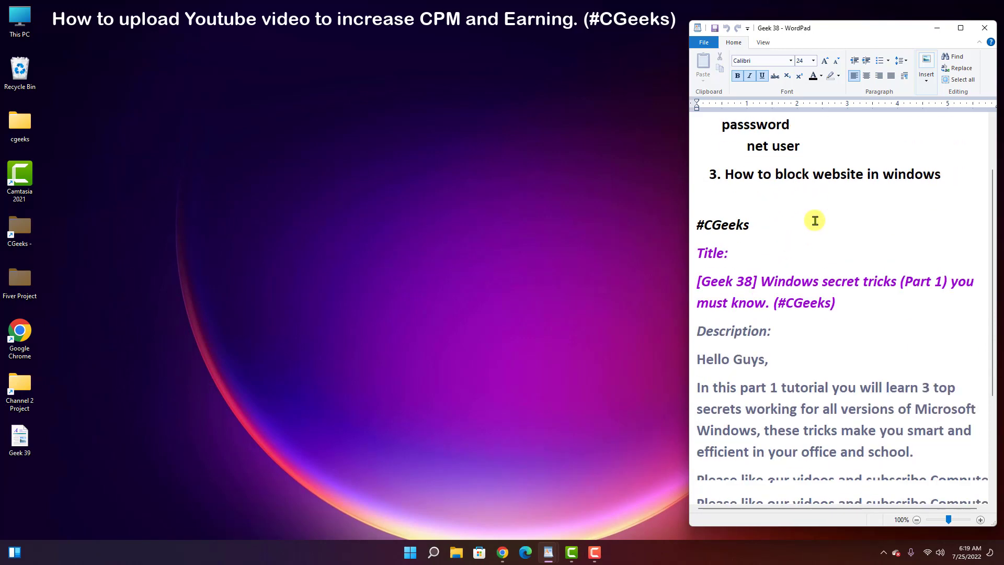
scroll(699, 296, "up", 3)
left_click_drag(700, 296, 809, 315)
right_click(806, 319)
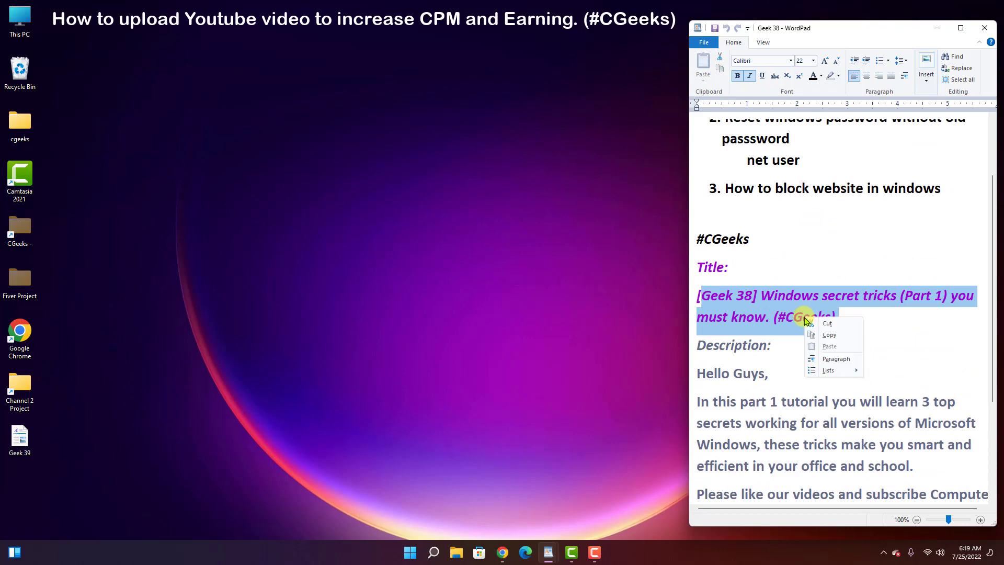
left_click(826, 336)
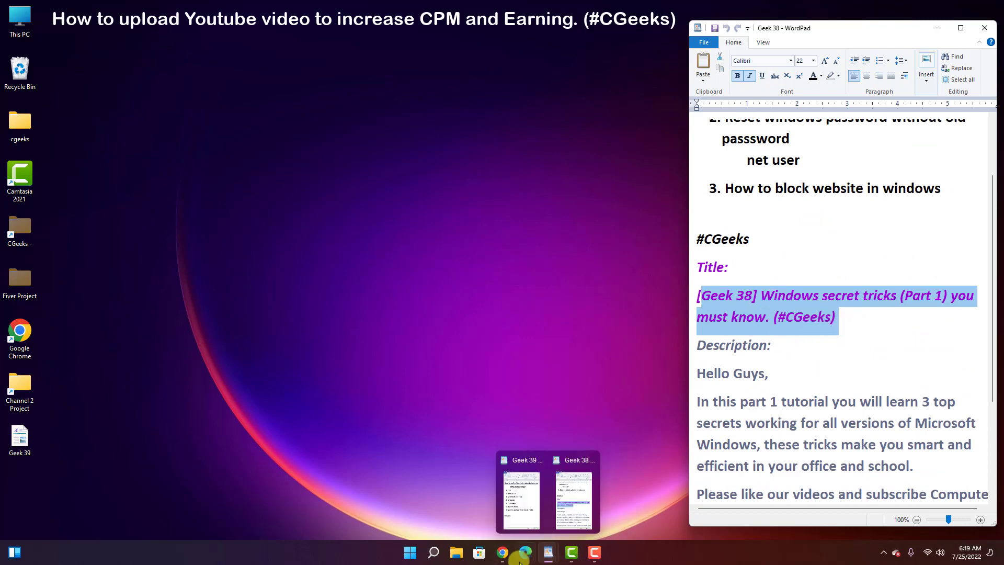
left_click(503, 552)
left_click(328, 217)
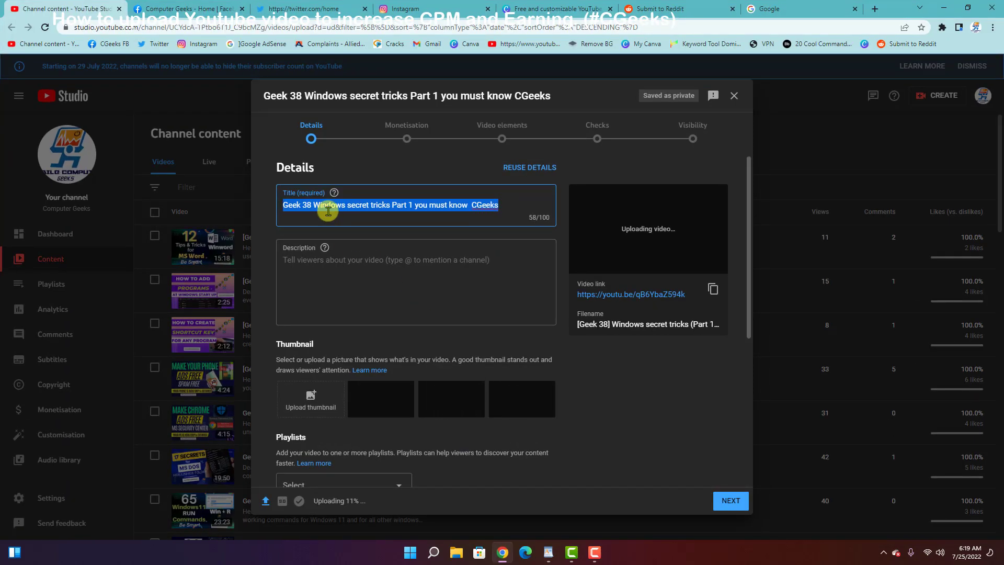
key("ctrl+v")
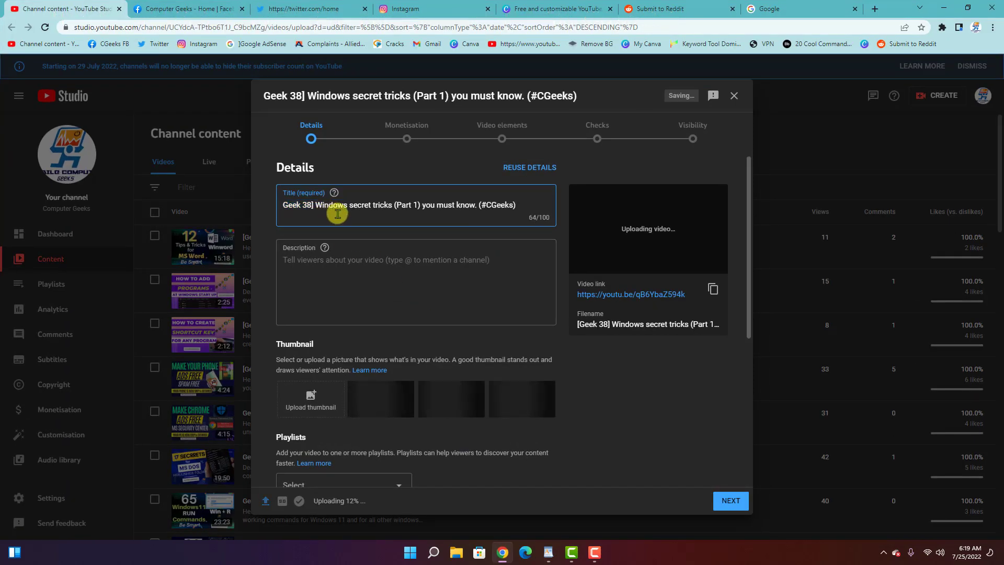
Copy the description from "Hello Guys," through the #CGeeks #Windowstips #windowssecrets hashtags in the Geek 38 document into the video's Description
left_click(340, 272)
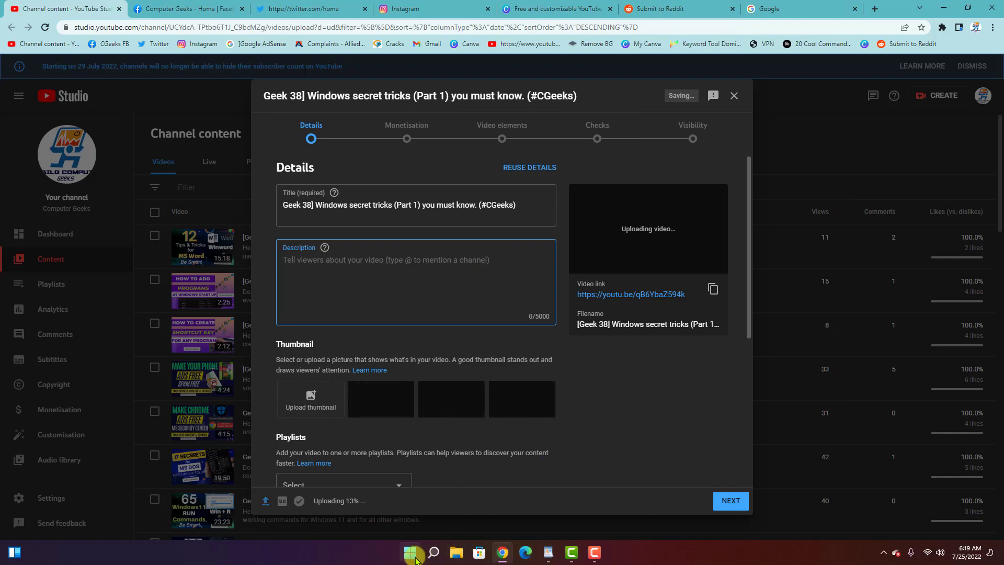
mouse_move(554, 556)
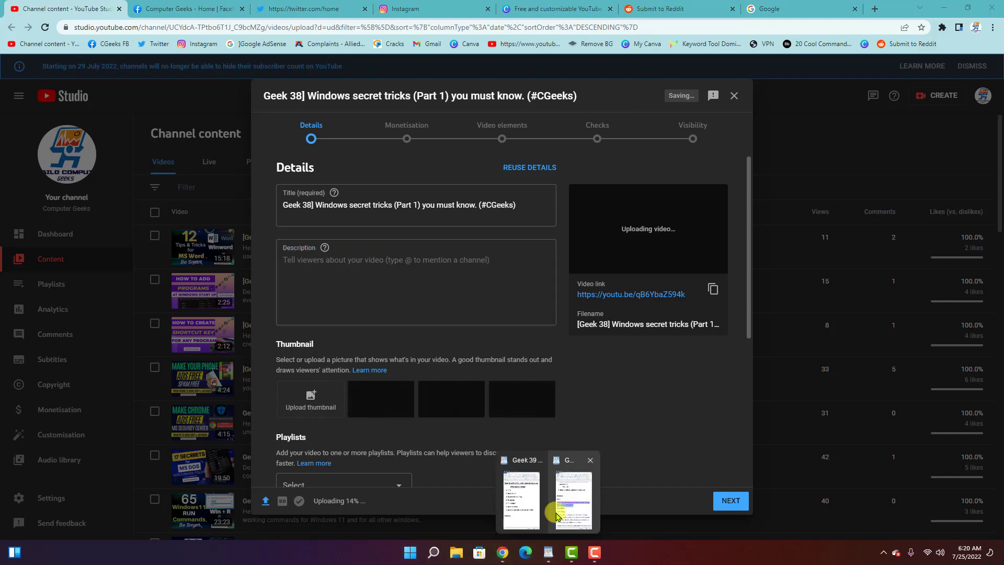
left_click(581, 476)
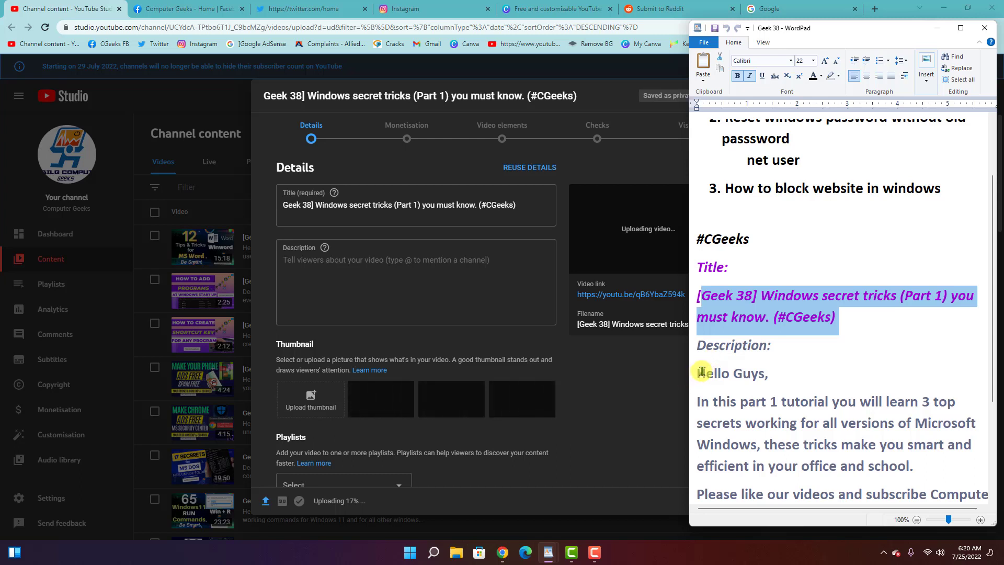
left_click_drag(698, 373, 965, 408)
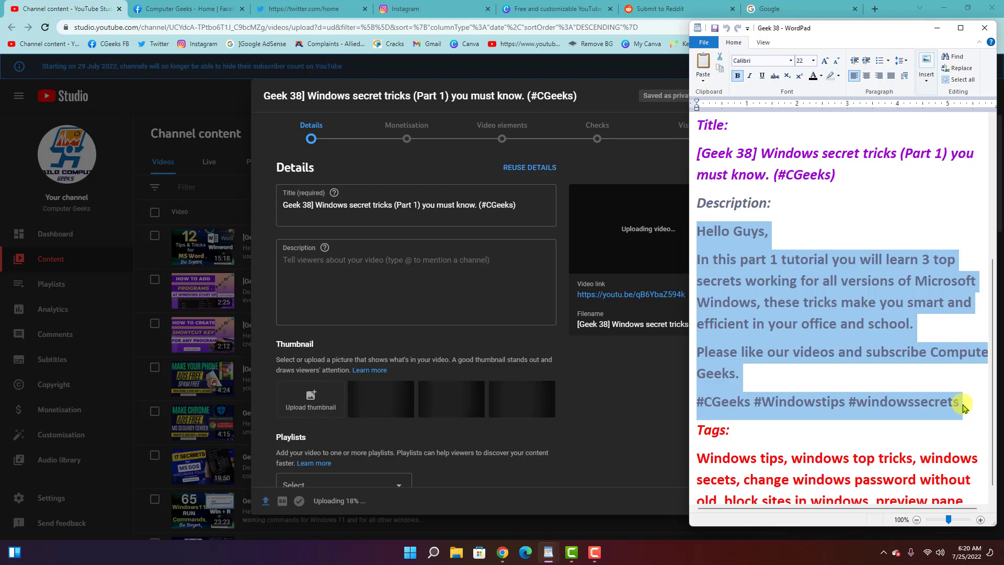
key("alt+Tab")
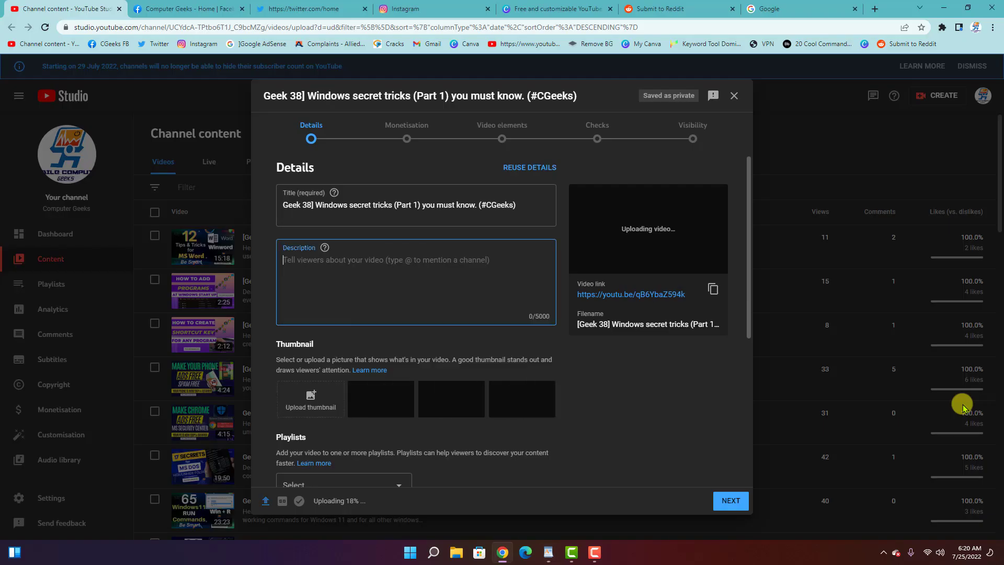
right_click(365, 267)
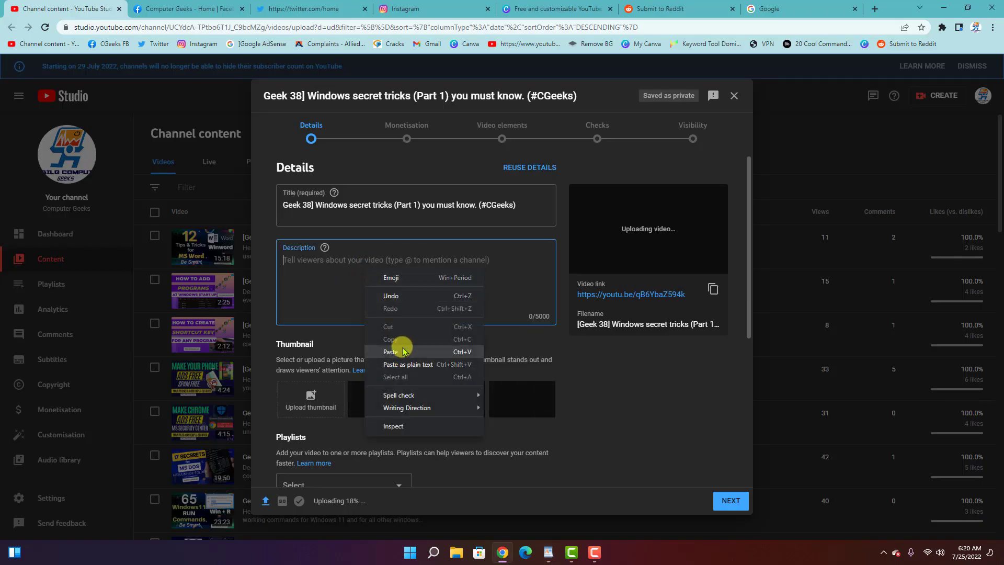
left_click(400, 345)
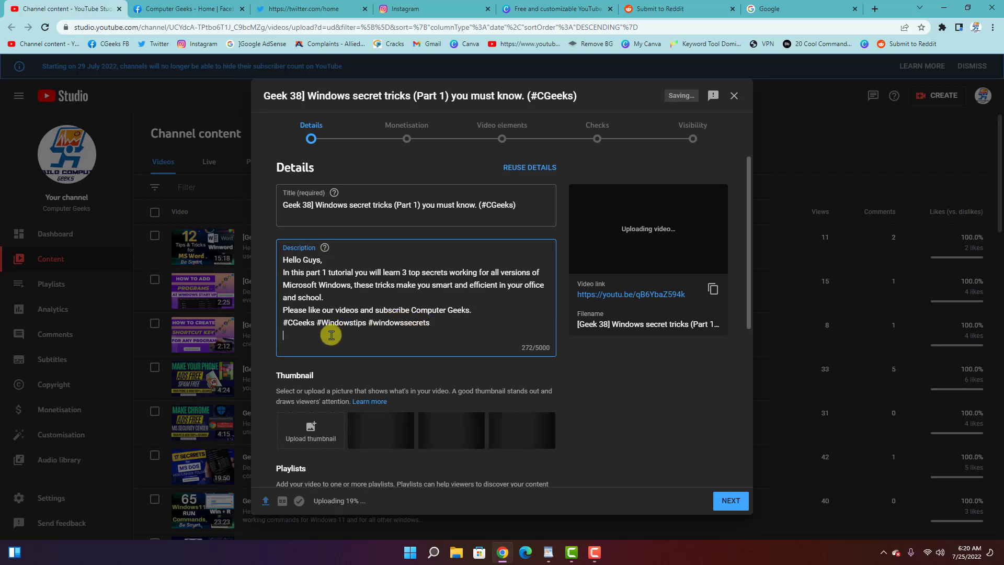
Upload image 38 from the CGeeks > Thumbnail folder as the video's custom thumbnail
scroll(354, 337, "down", 2)
scroll(355, 337, "up", 1)
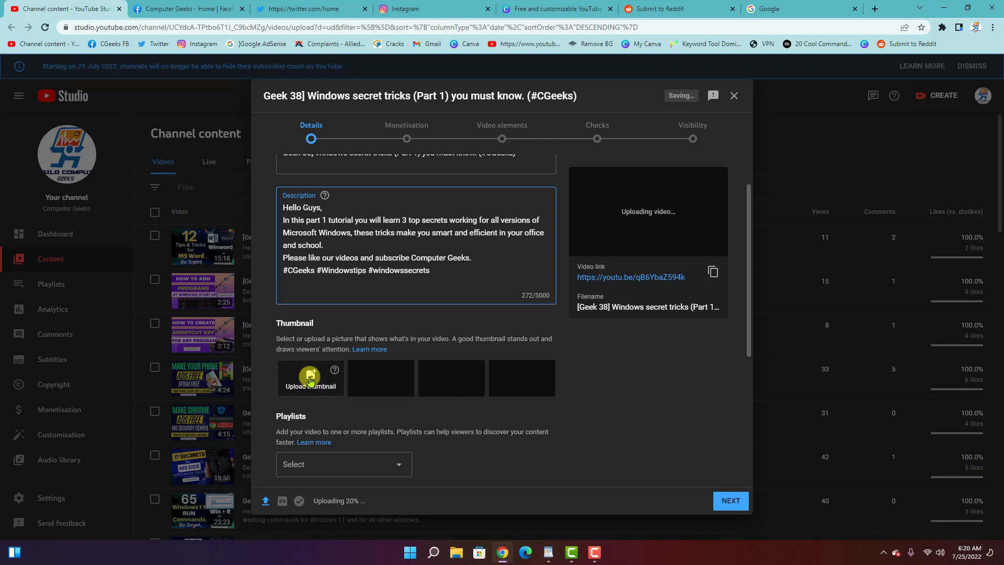
left_click(311, 379)
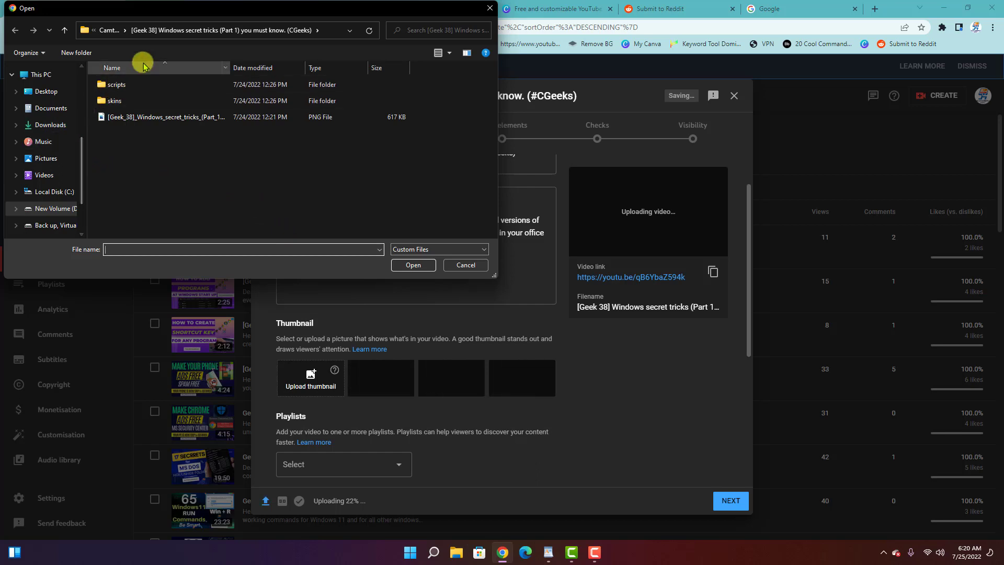
left_click(111, 30)
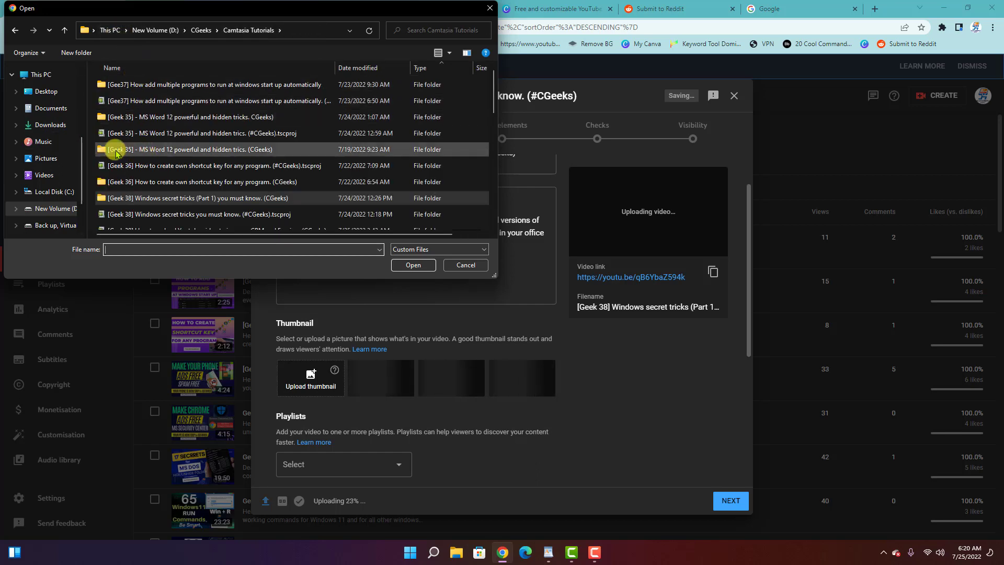
left_click(204, 30)
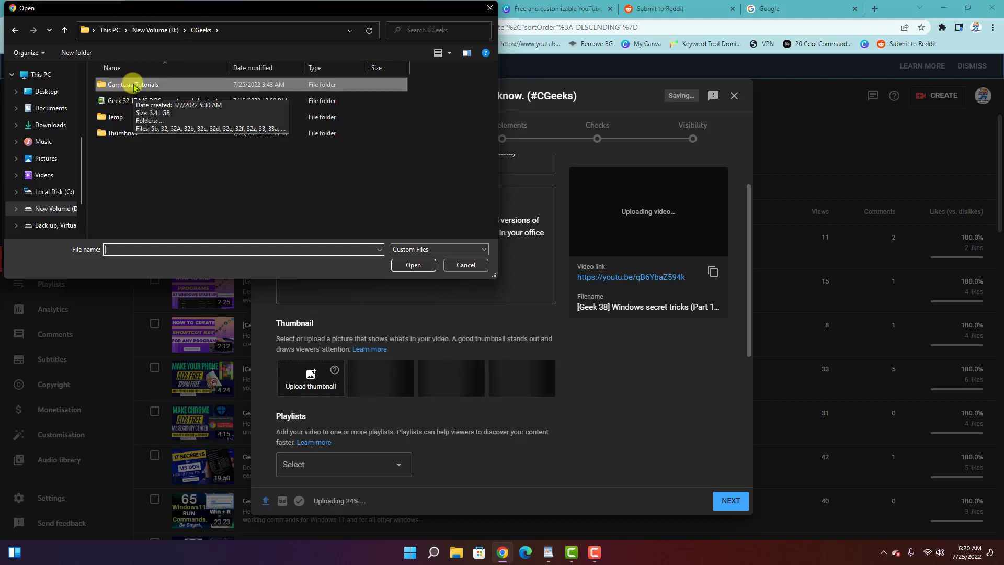
double_click(125, 134)
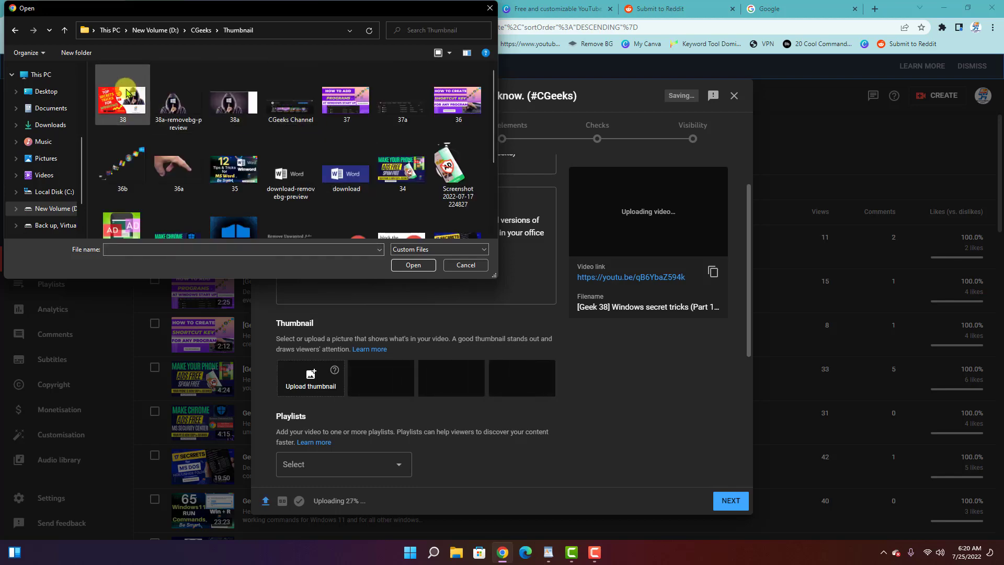
double_click(122, 101)
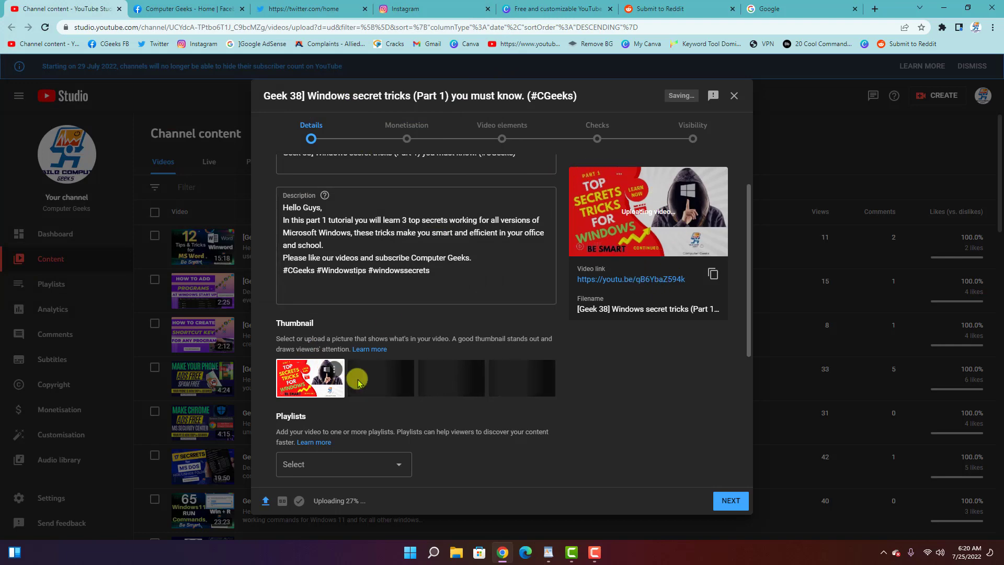
Check the available playlists without choosing one, and mark the video as not 'Made for Kids'
scroll(463, 333, "down", 5)
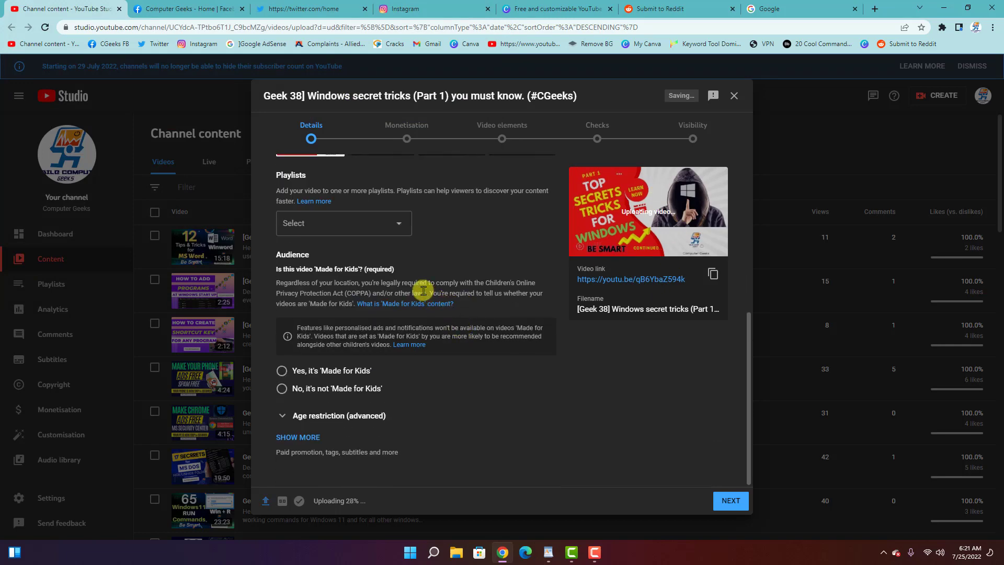
left_click(341, 229)
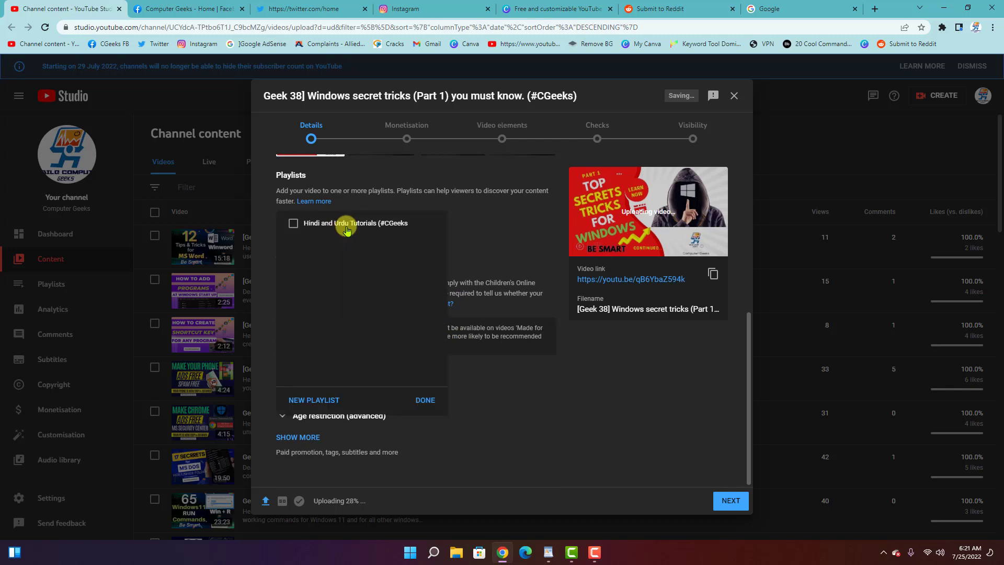
left_click(464, 243)
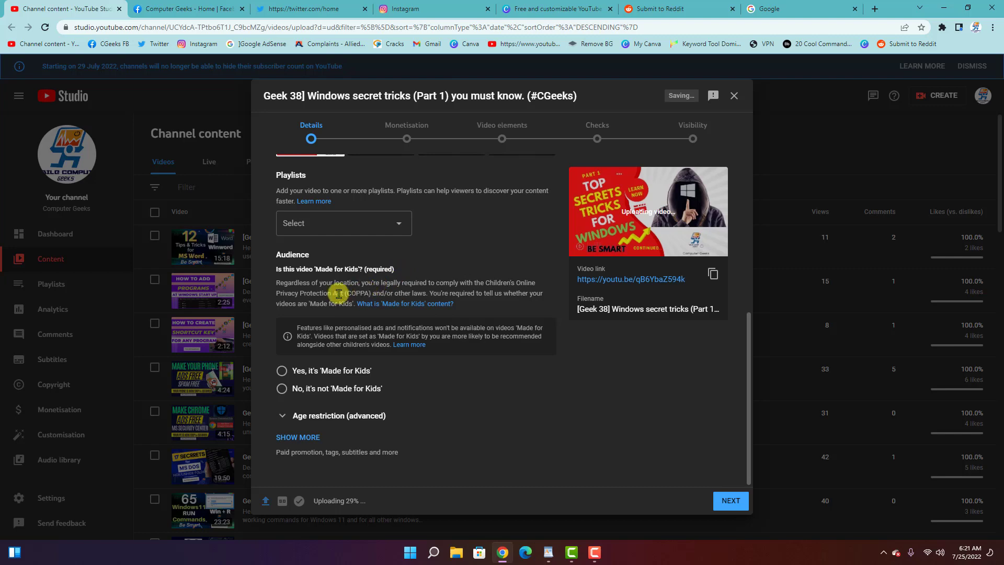
left_click(325, 389)
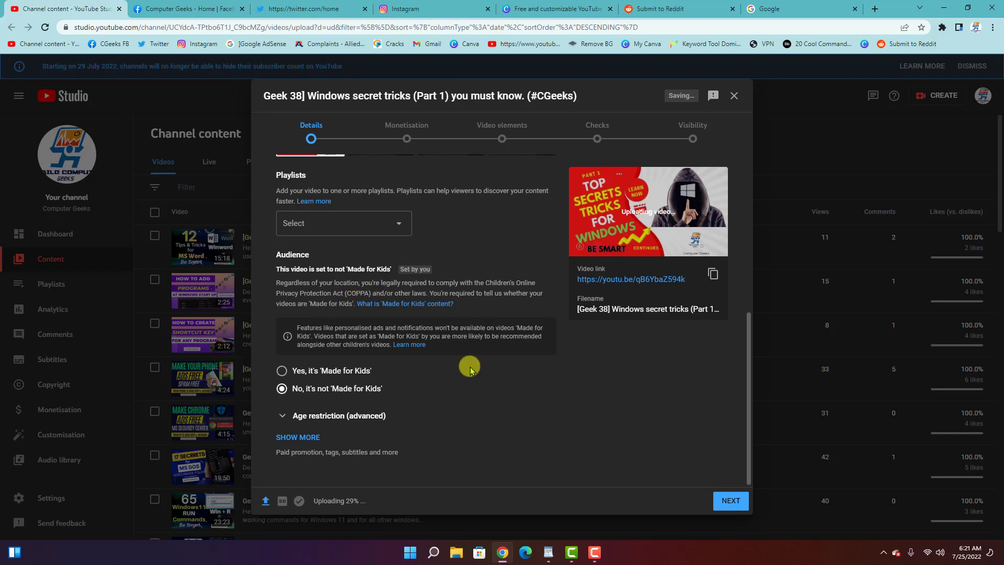
Expand the additional video details and go to the empty Tags field
left_click(289, 437)
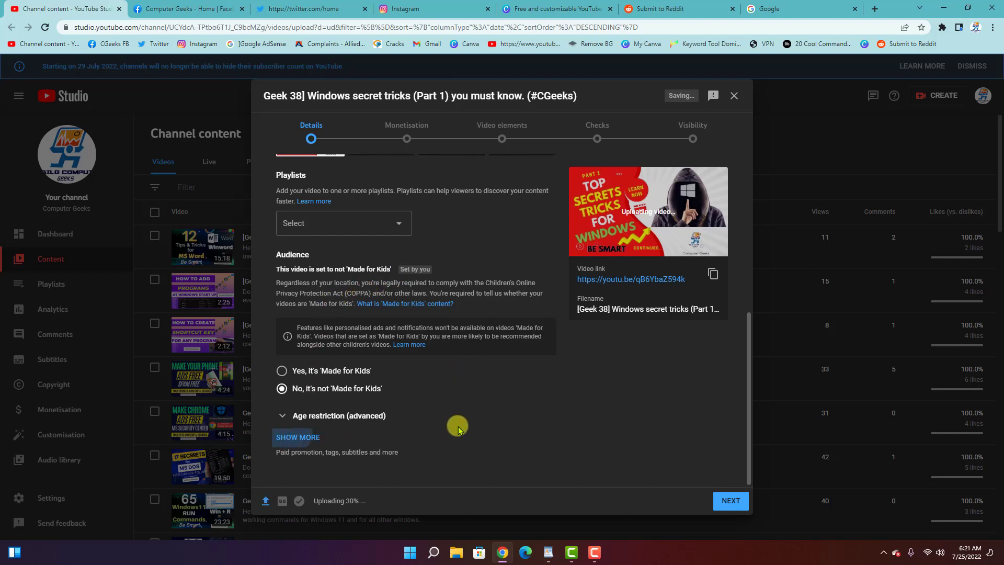
scroll(497, 377, "down", 4)
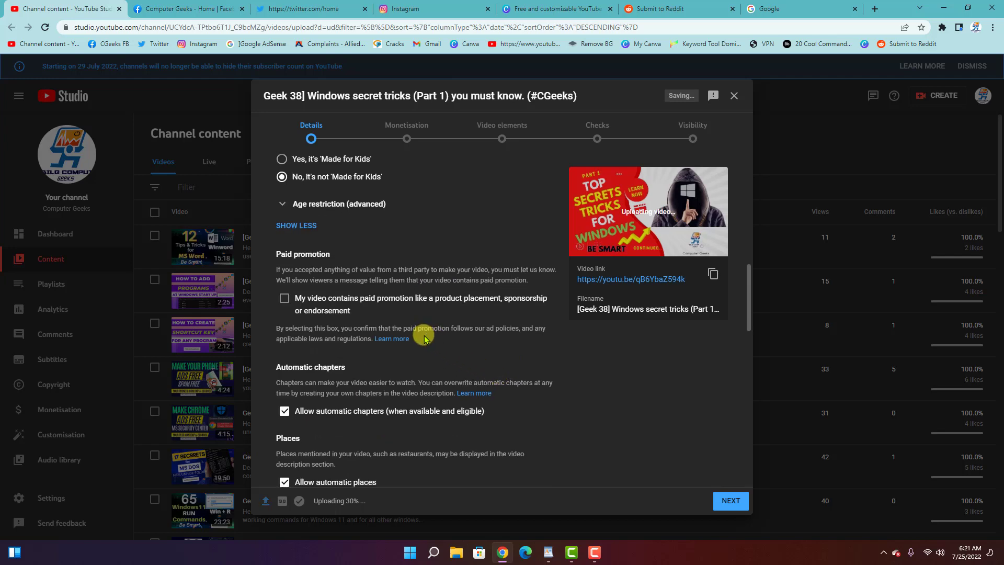
scroll(424, 335, "down", 3)
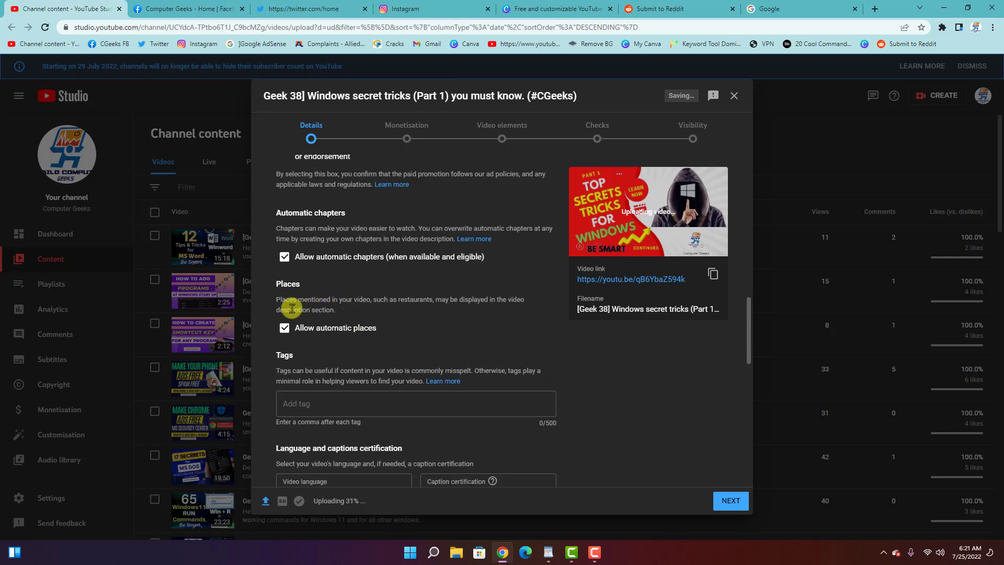
scroll(306, 393, "down", 2)
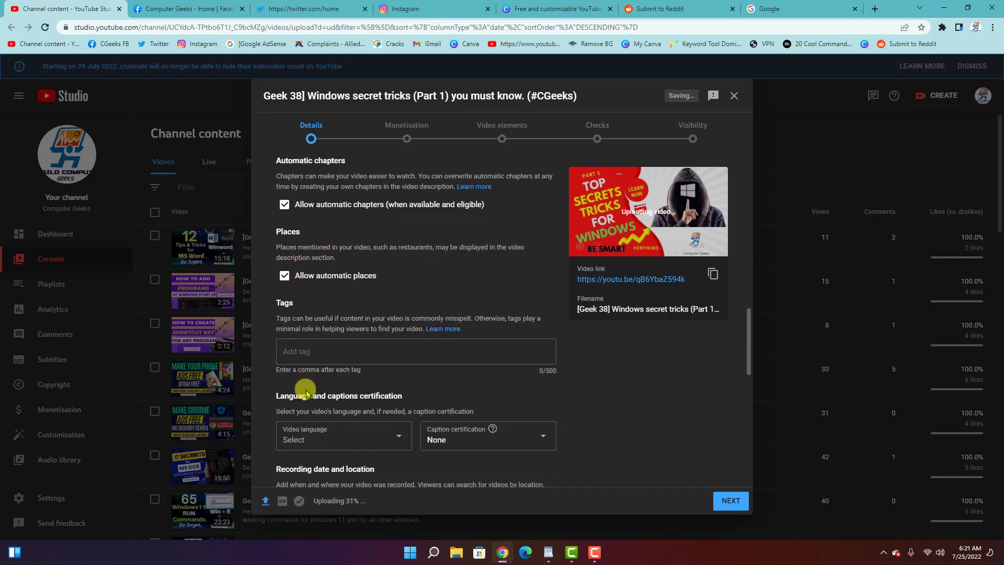
scroll(307, 367, "up", 1)
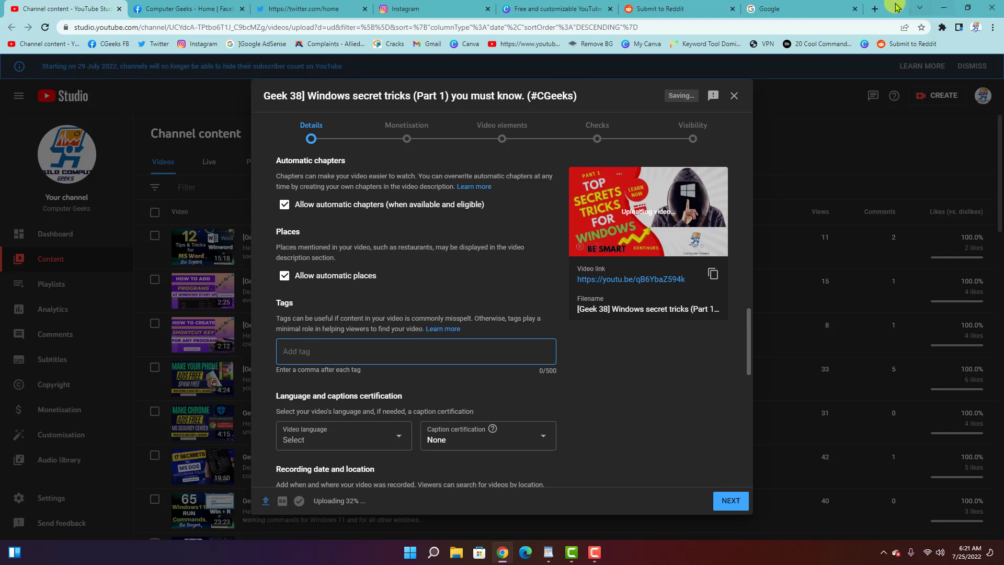
Open Keyword Tool Dominator in the Google browser tab and choose its Google Keyword Tool from the list of keyword tools
left_click(802, 14)
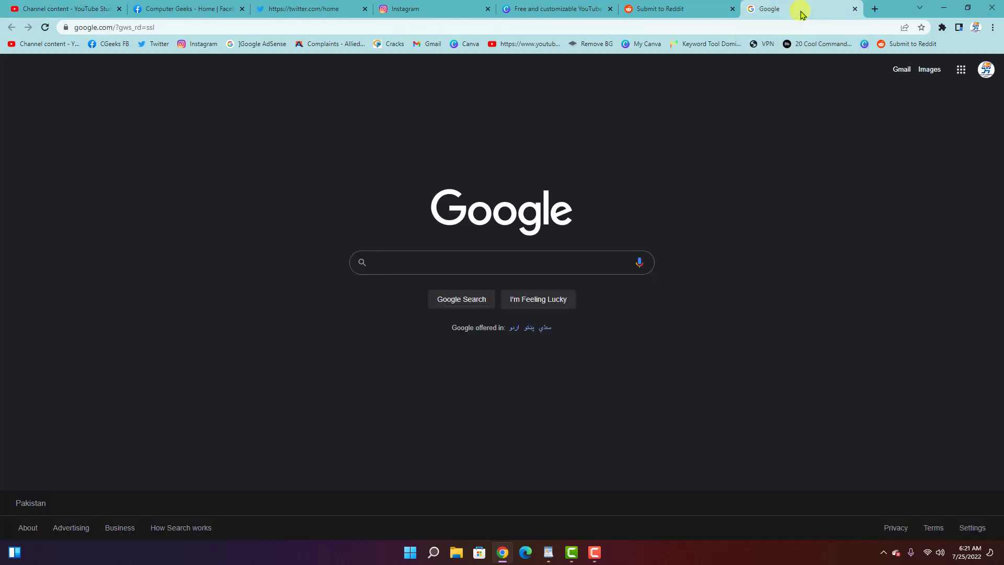
left_click(709, 45)
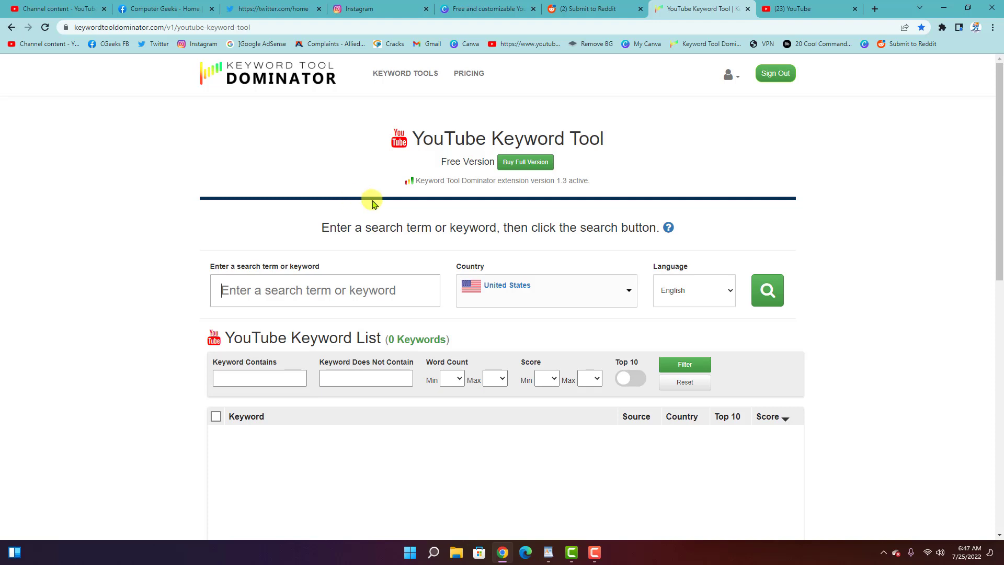
left_click(268, 294)
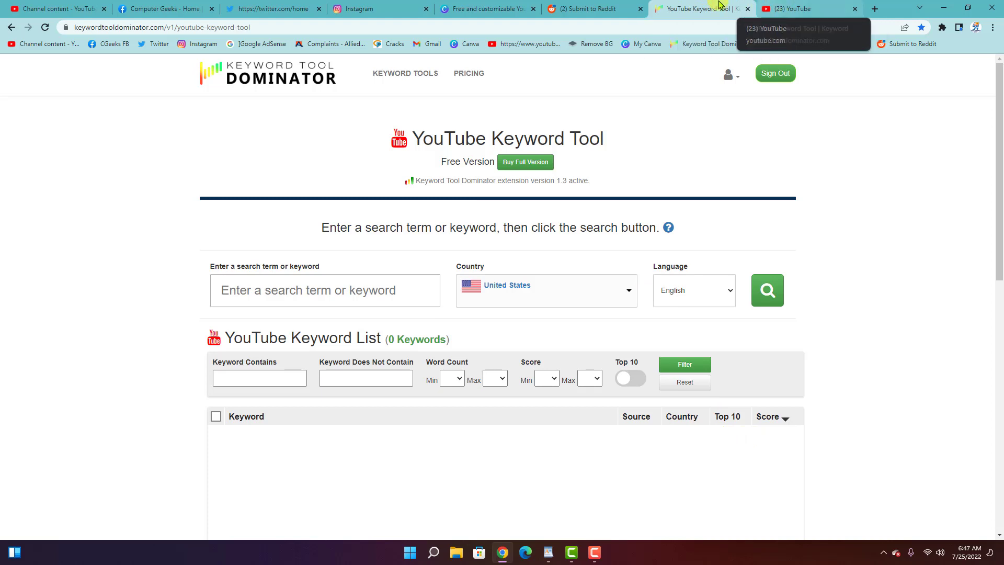
left_click(201, 73)
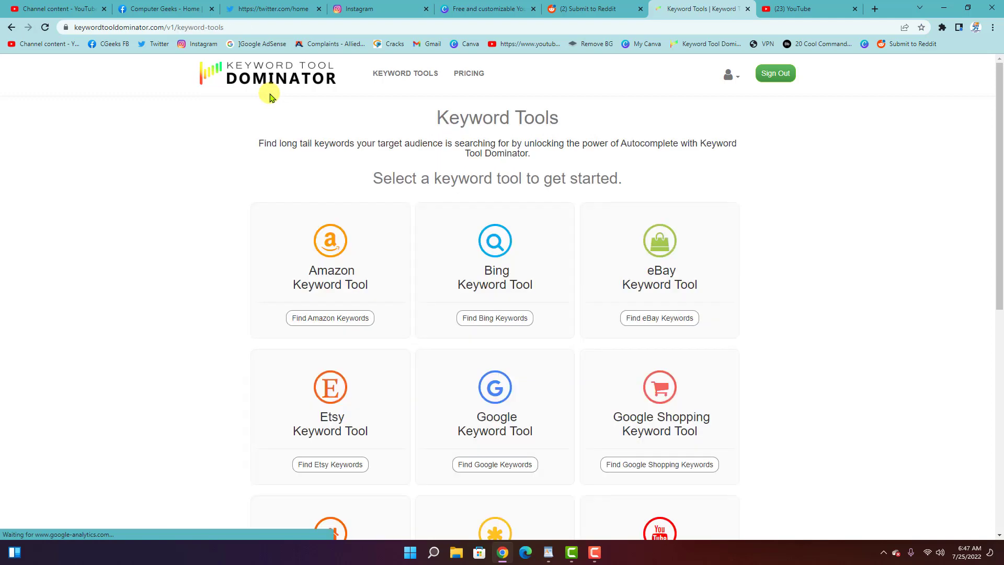
scroll(663, 405, "down", 2)
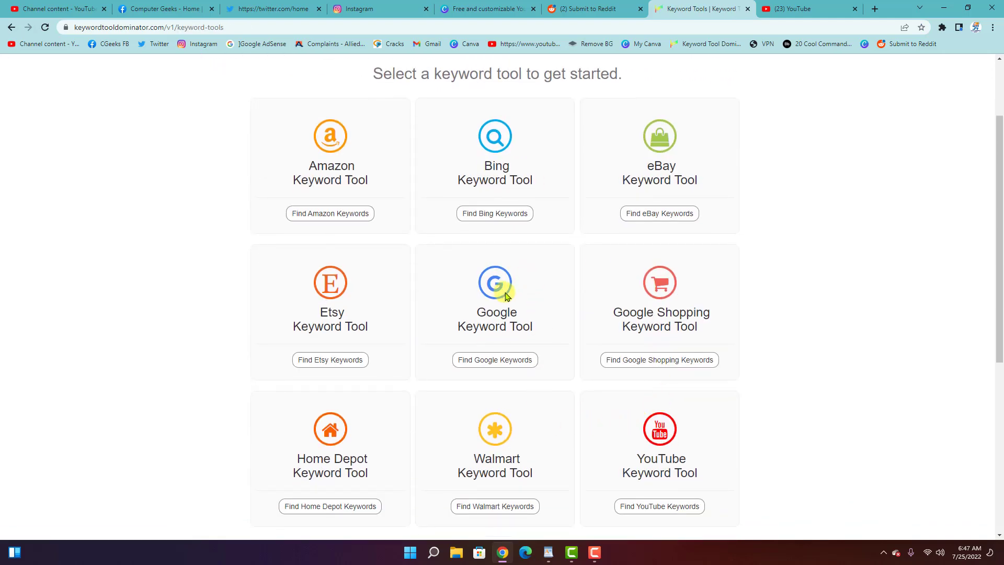
left_click(491, 360)
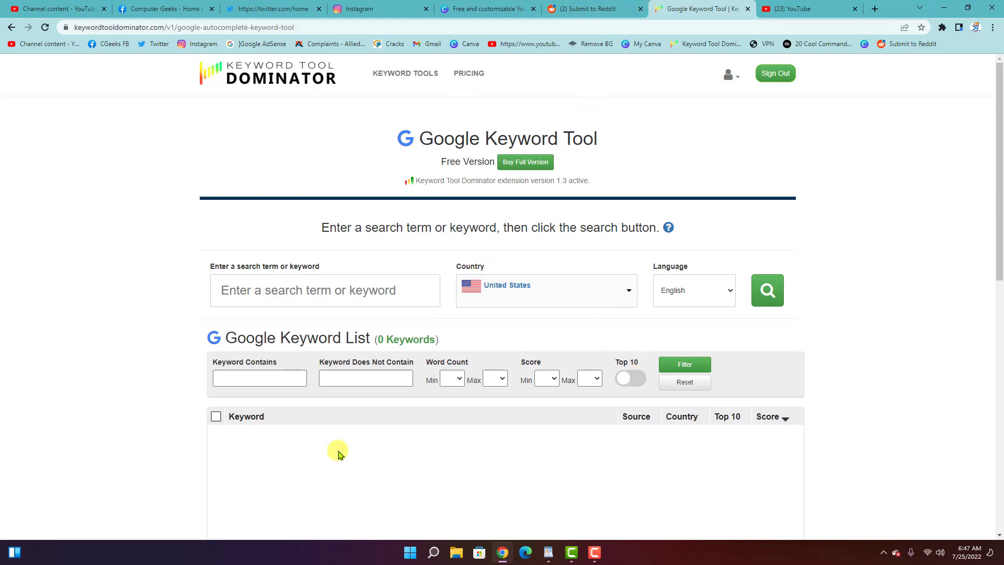
Look up YouTube's search suggestions for "windows shortcuts" as tag ideas
left_click(803, 7)
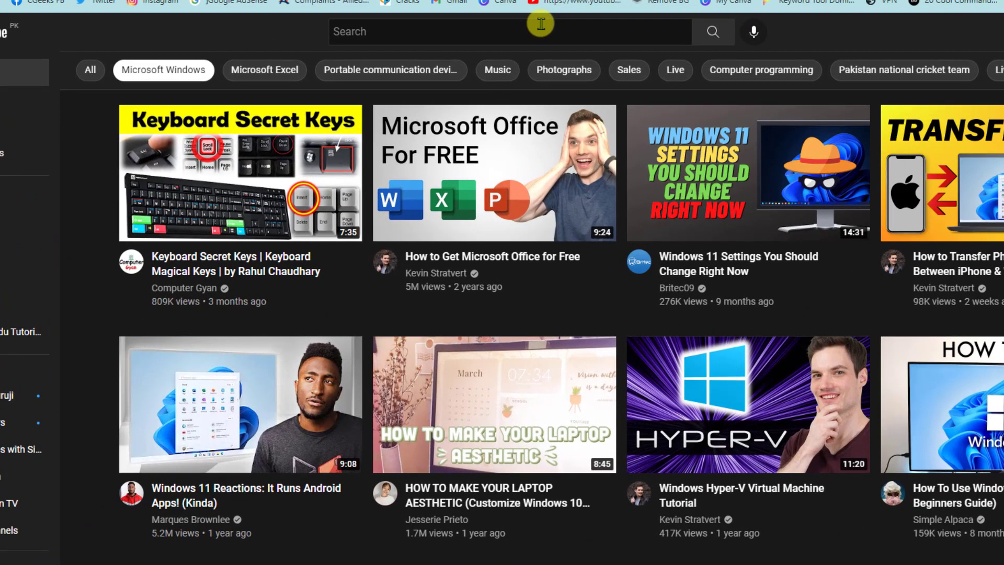
left_click(530, 40)
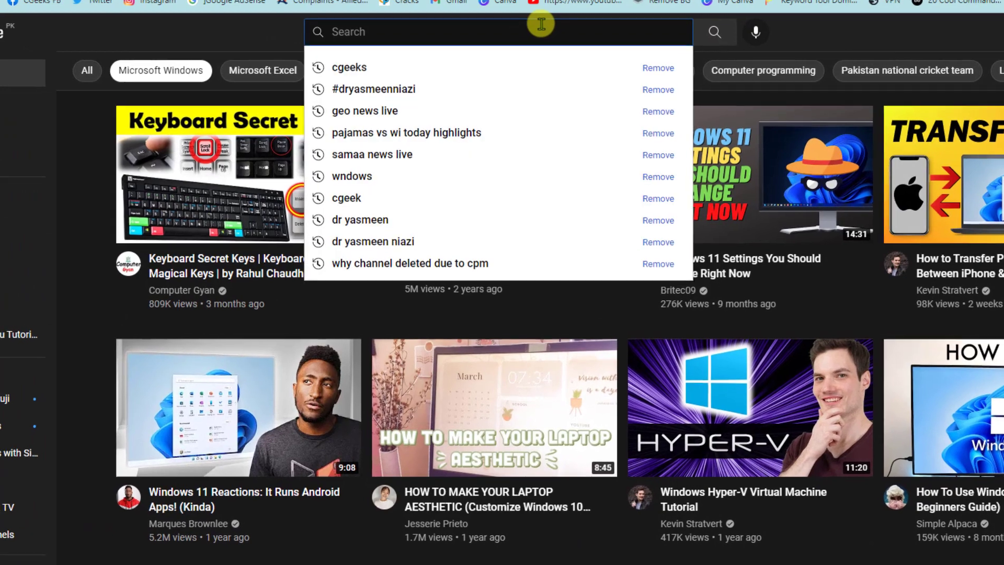
type("wi")
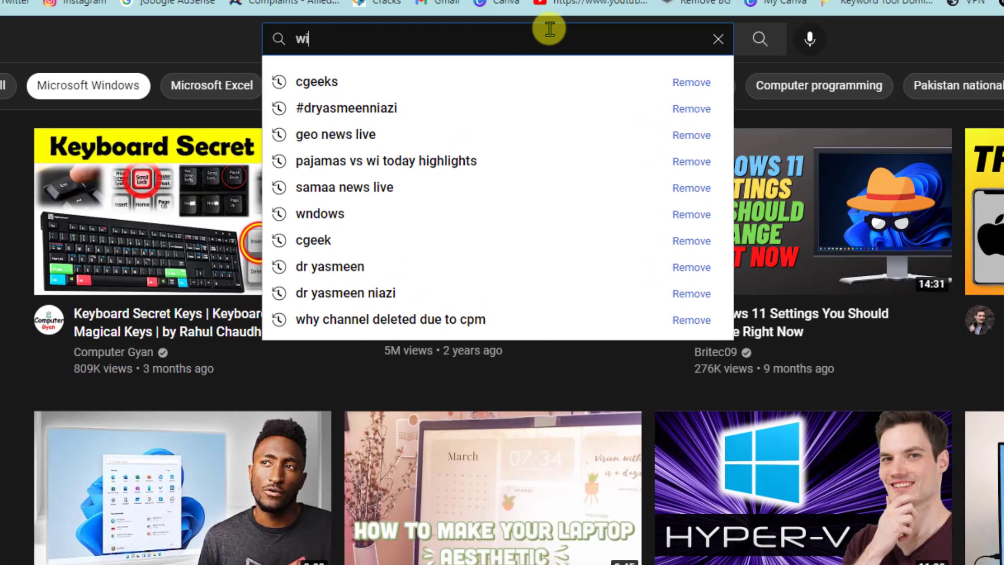
type("nt")
key("BackSpace")
type("dows")
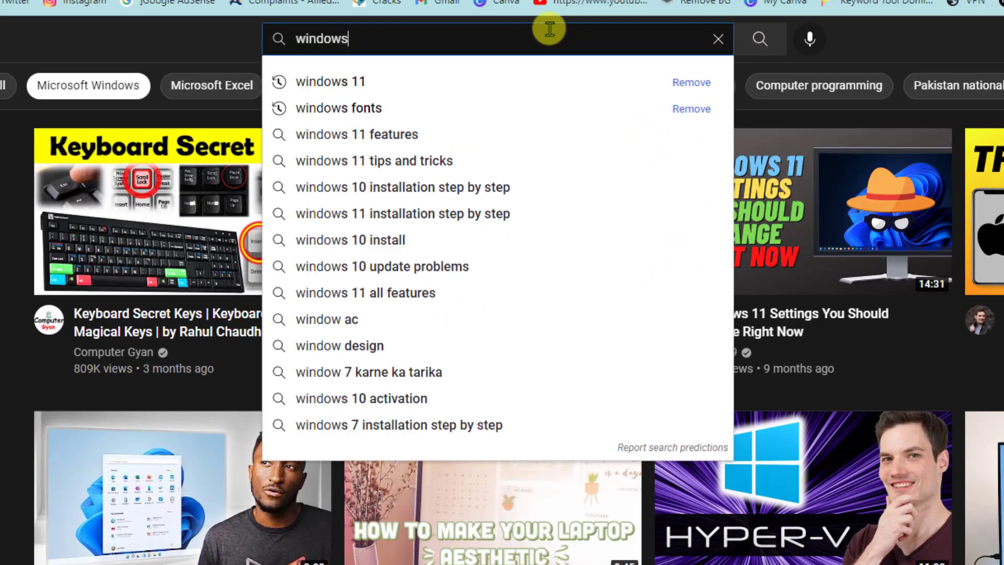
type(" shortcu")
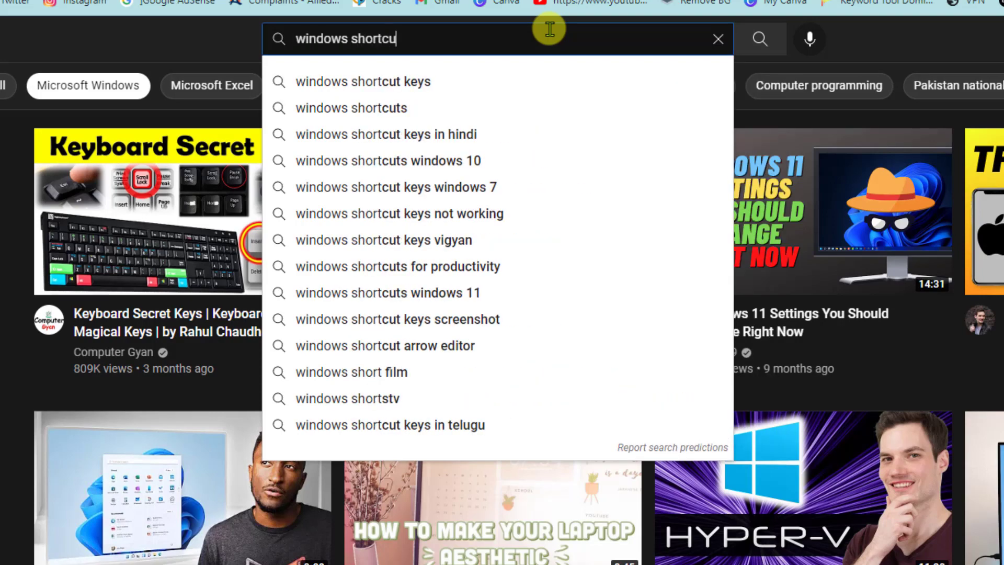
type("ts")
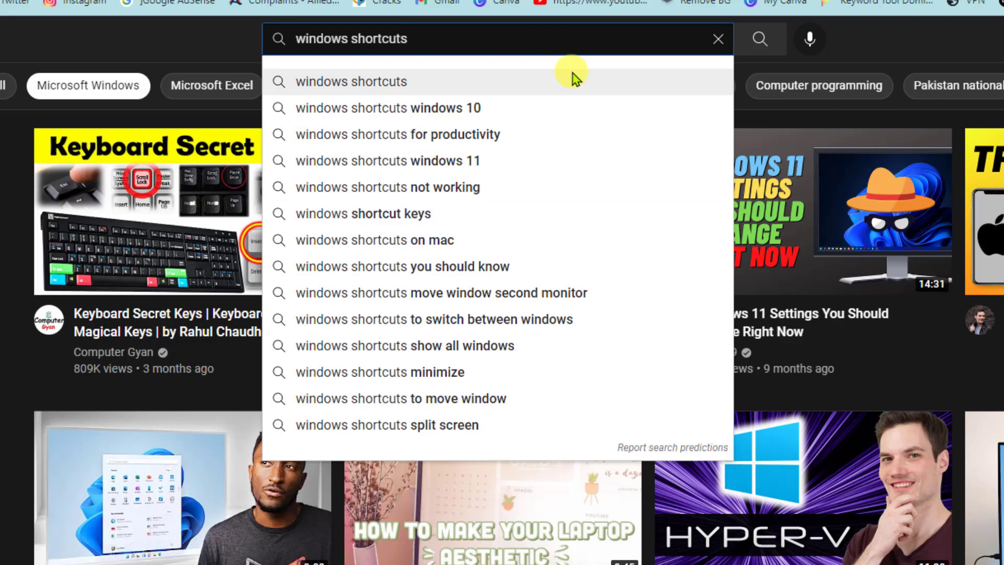
Change the YouTube query to "windows tips" and examine its search suggestions
key("BackSpace")
key("BackSpace")
key("BackSpace")
key("BackSpace")
key("BackSpace")
key("BackSpace")
key("BackSpace")
key("BackSpace")
key("BackSpace")
key("BackSpace")
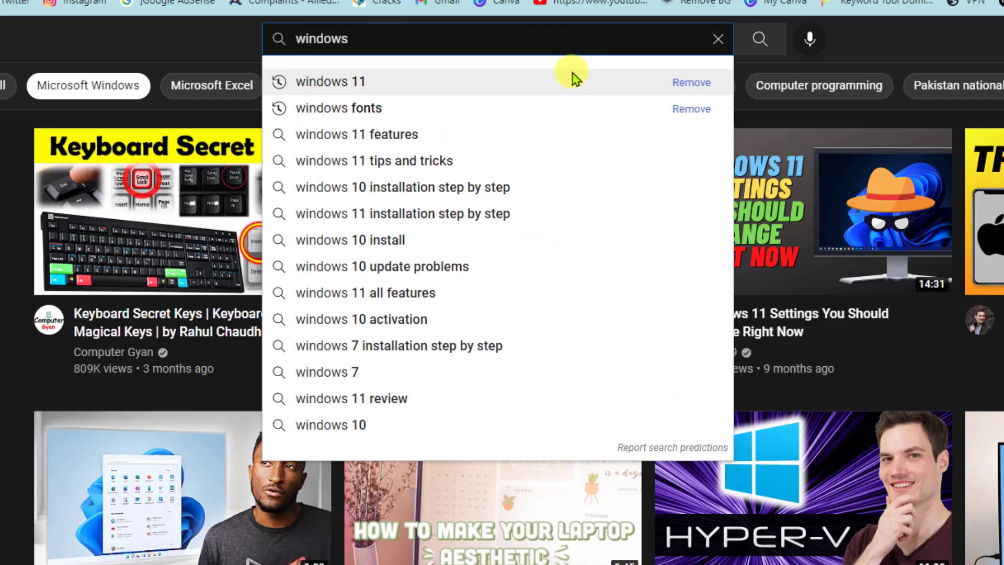
type("tips")
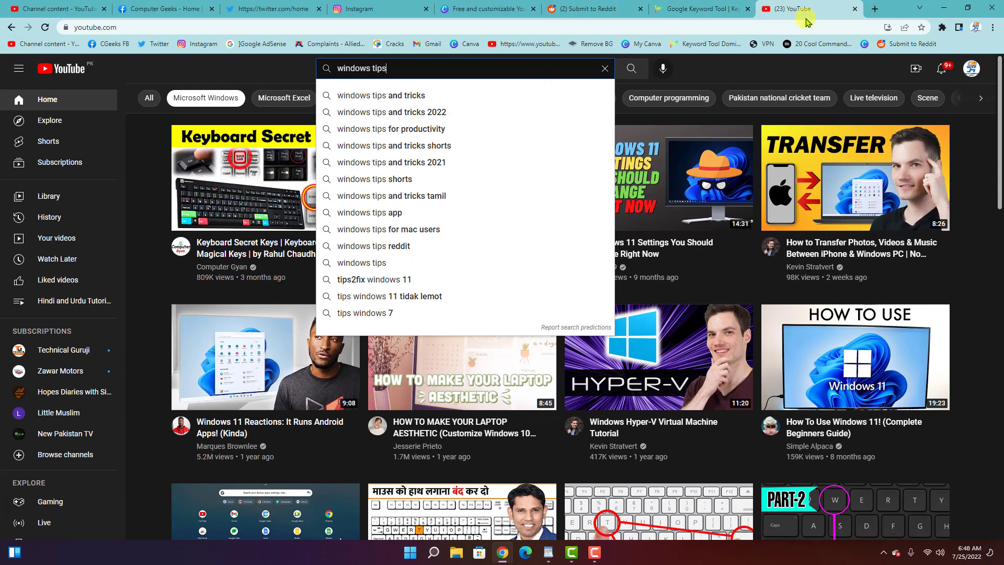
Go to google.com and look up the search suggestions for "windows tips"
left_click(788, 23)
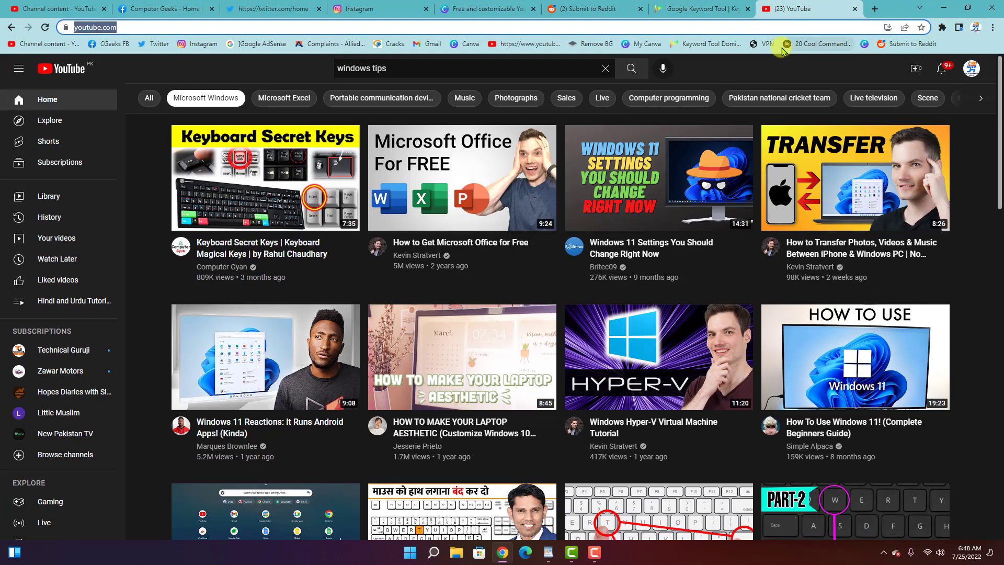
type("google")
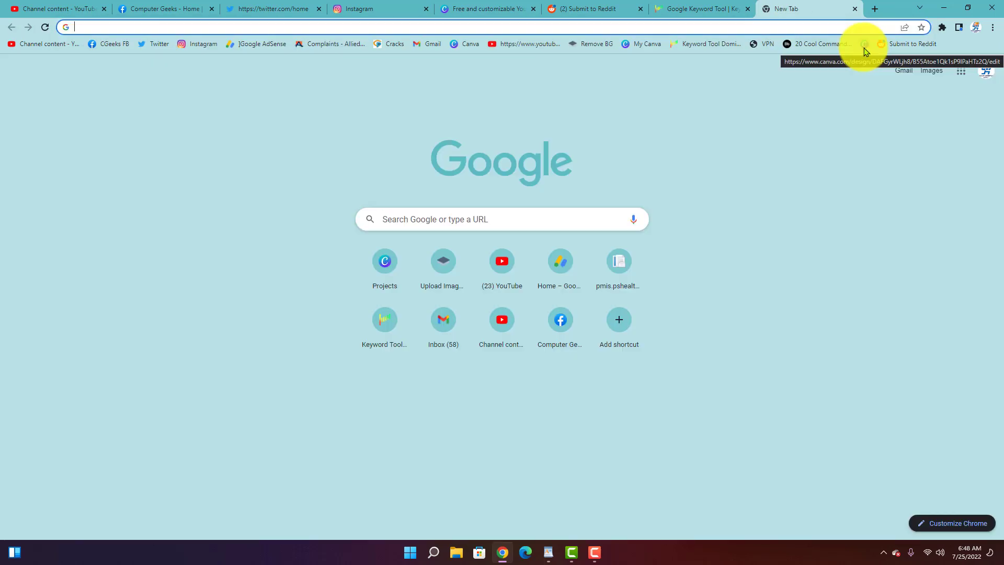
type("goog")
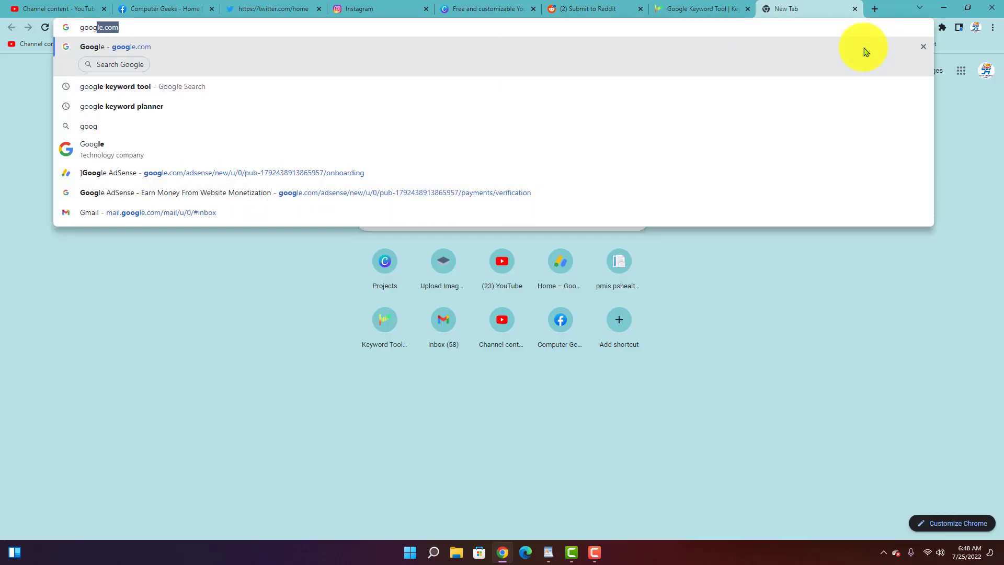
key("Return")
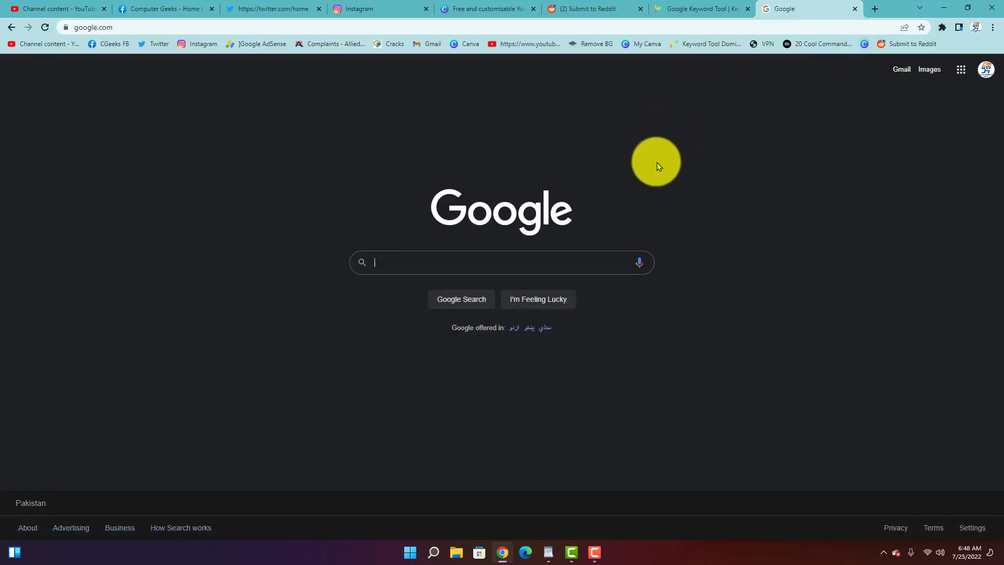
type("wind")
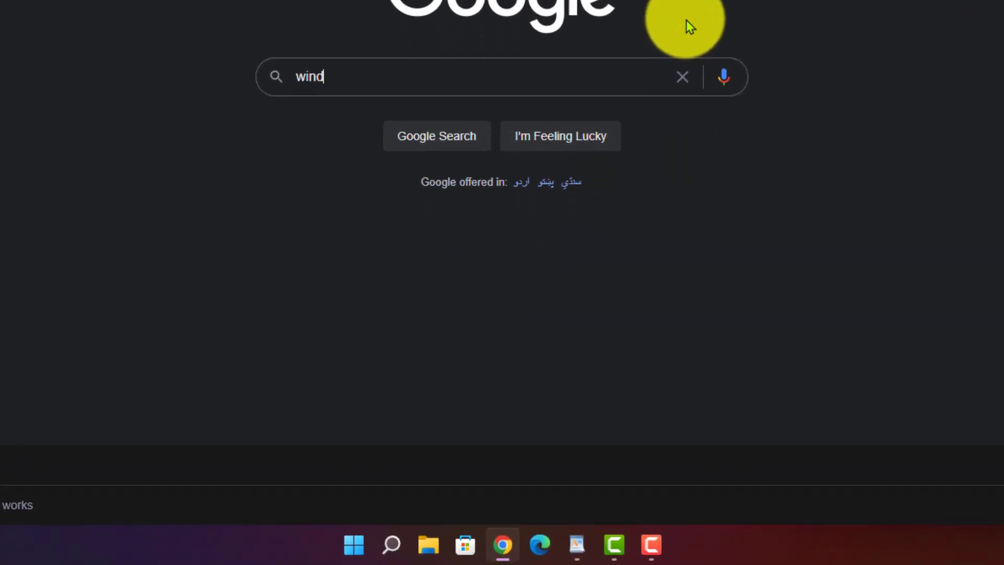
type("ows tips")
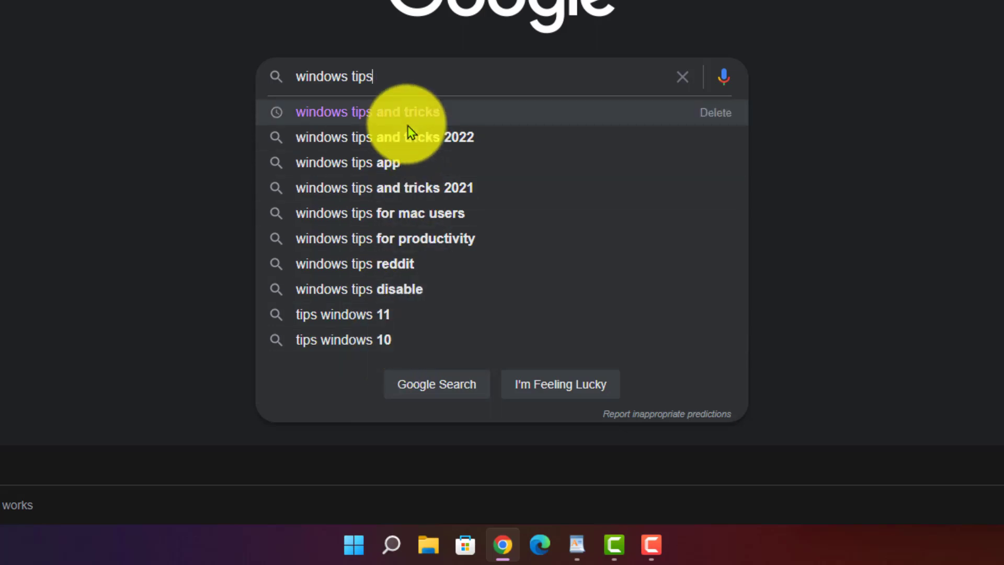
Switch to the Geek 38 WordPad document and copy the whole keyword list under its Tags heading
left_click(970, 101)
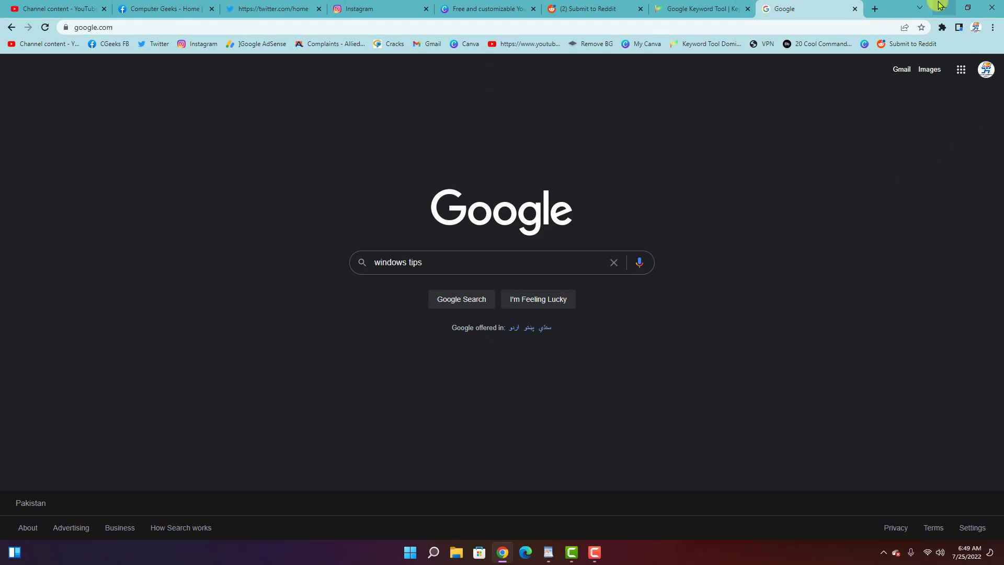
left_click(942, 6)
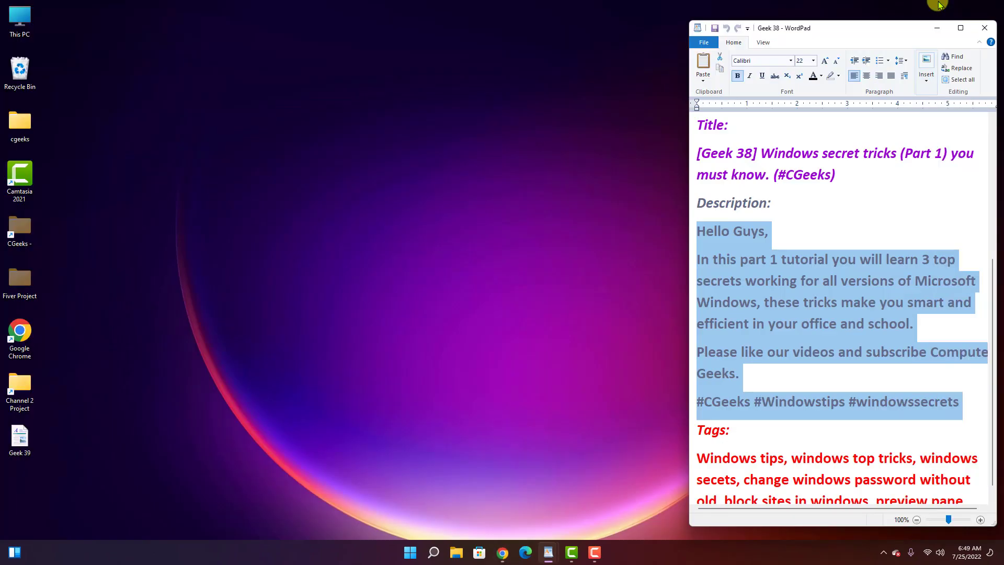
scroll(747, 379, "down", 1)
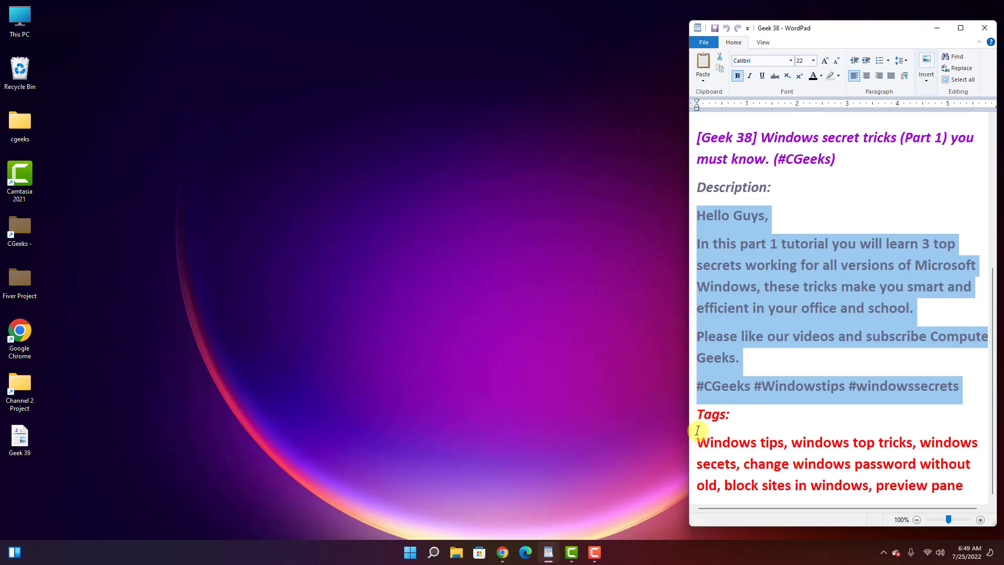
left_click_drag(697, 432, 951, 518)
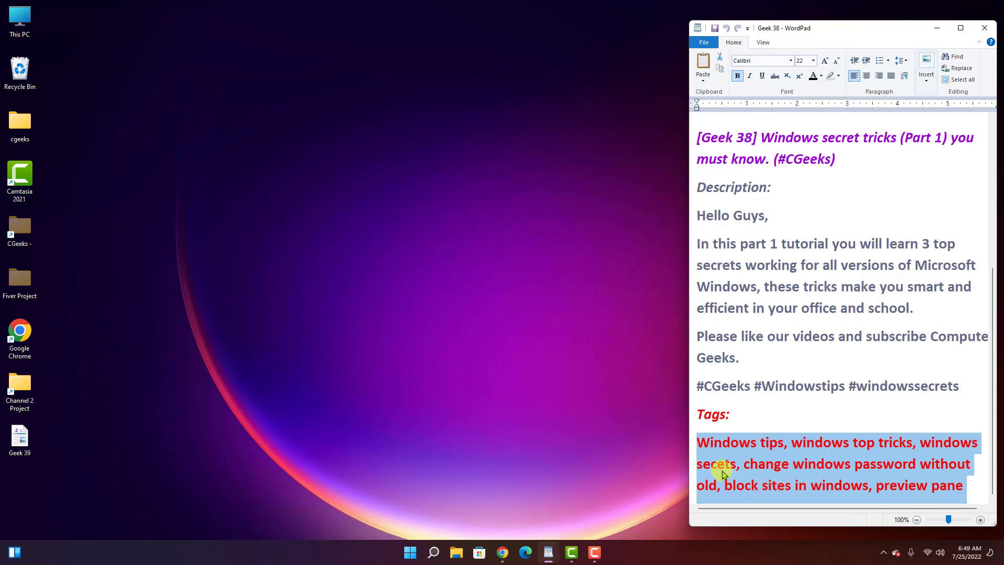
right_click(758, 441)
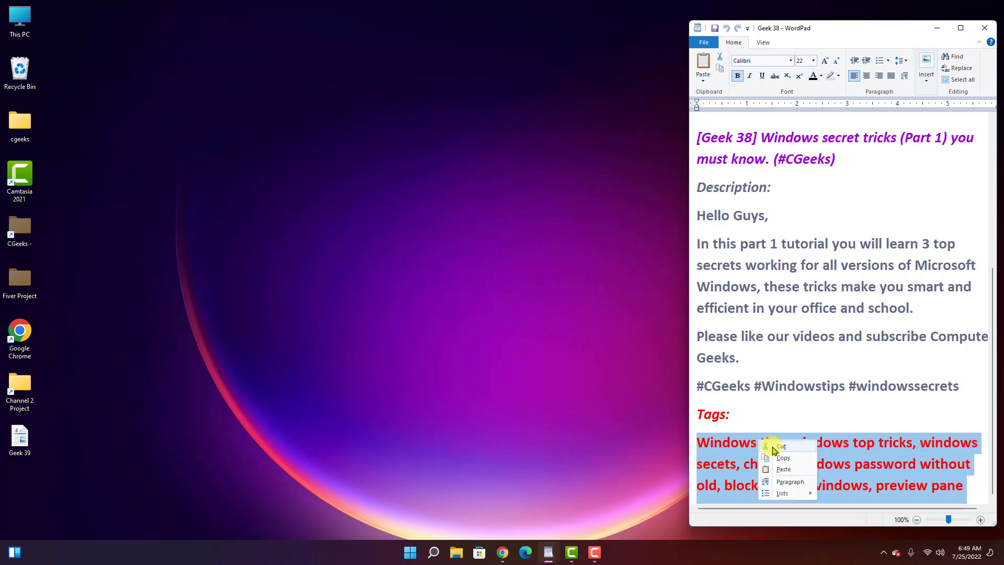
left_click(780, 458)
Return to the upload details in YouTube Studio and paste the copied keywords into the video's tags
left_click(596, 553)
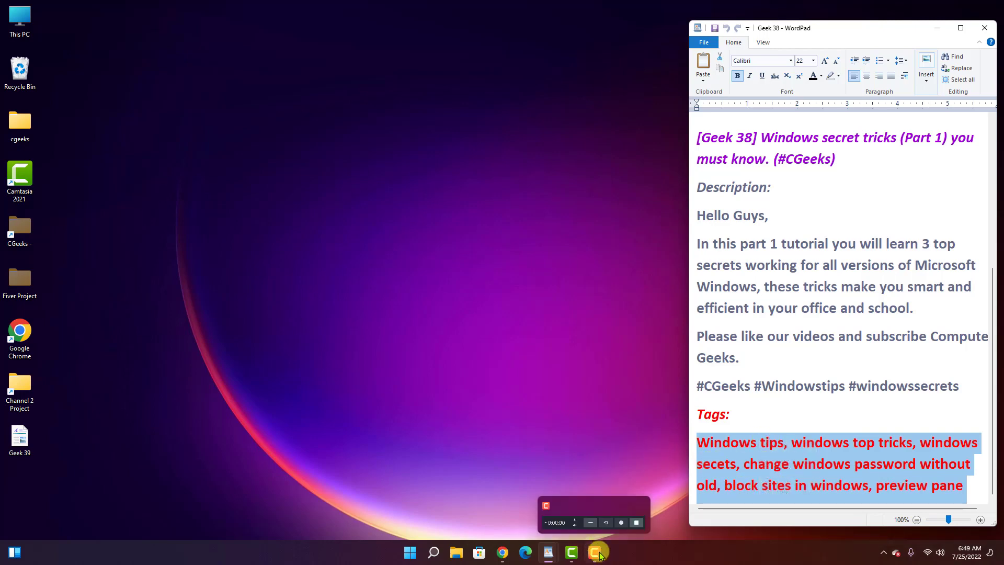
left_click(503, 552)
left_click(63, 7)
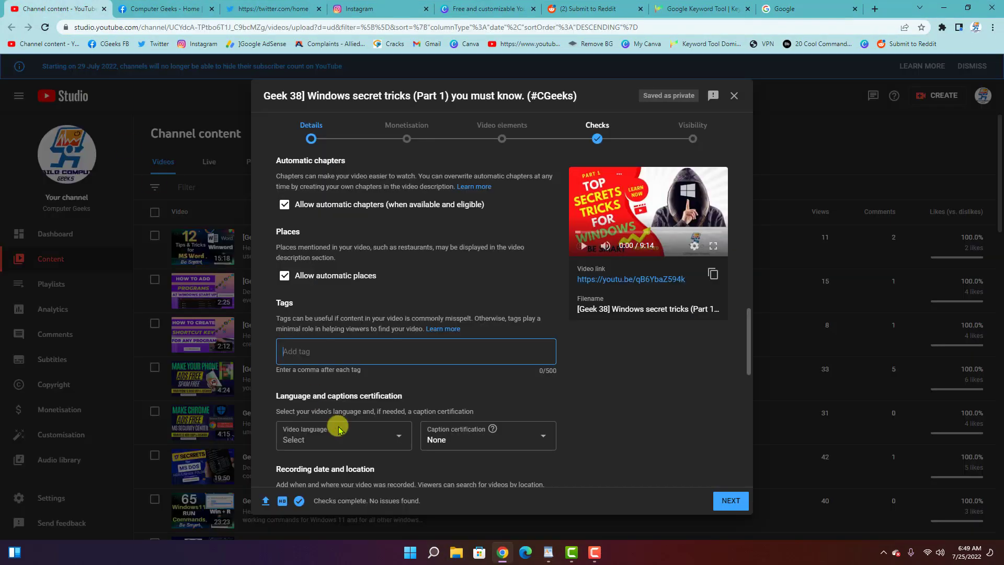
right_click(313, 350)
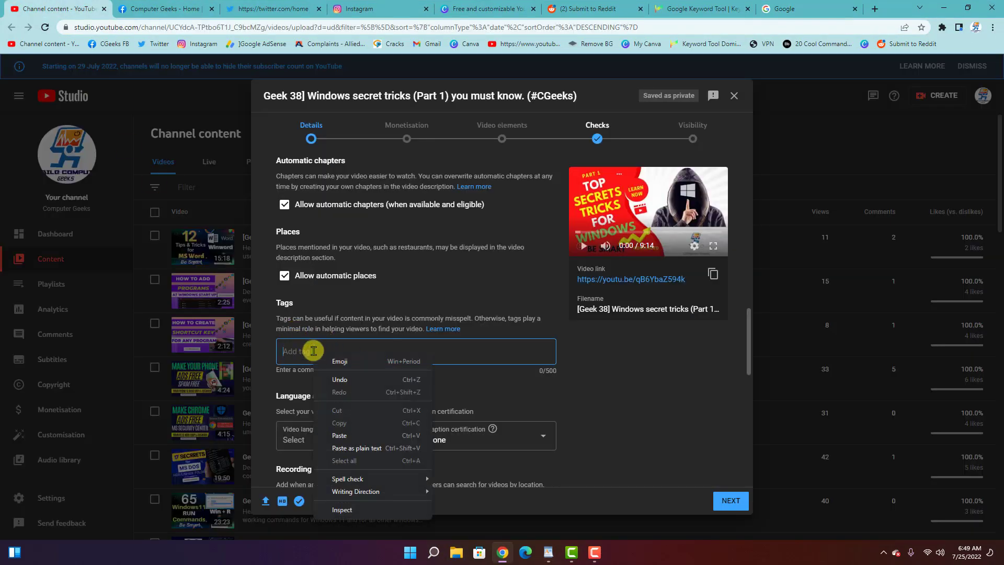
left_click(345, 435)
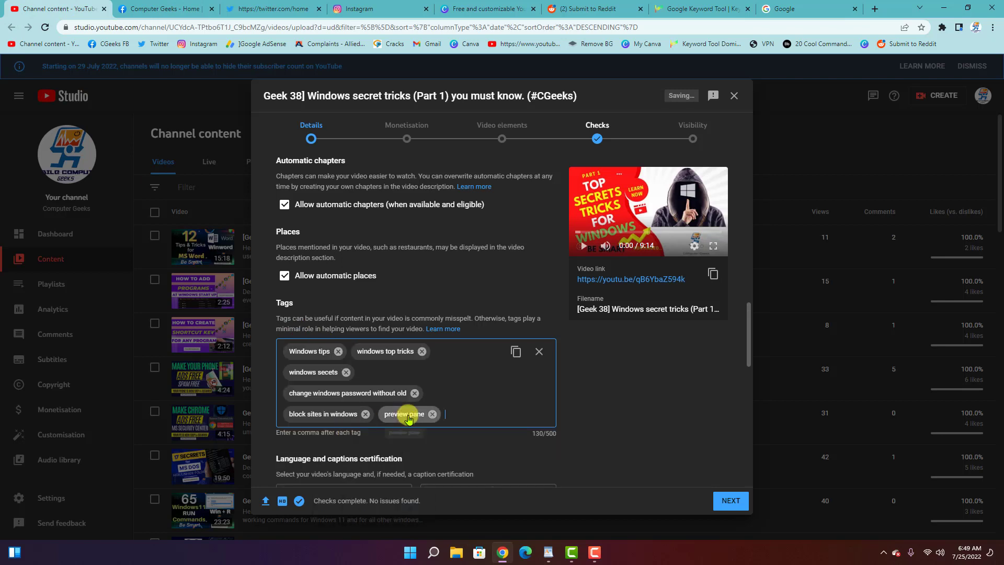
Set the video language to English (United States) and choose None for the caption certification
scroll(471, 382, "down", 3)
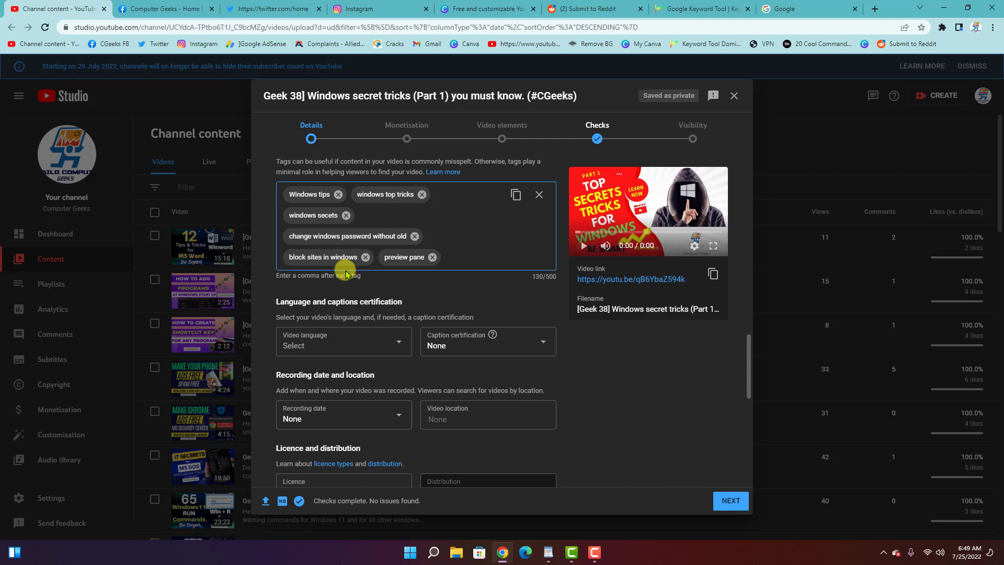
left_click(319, 346)
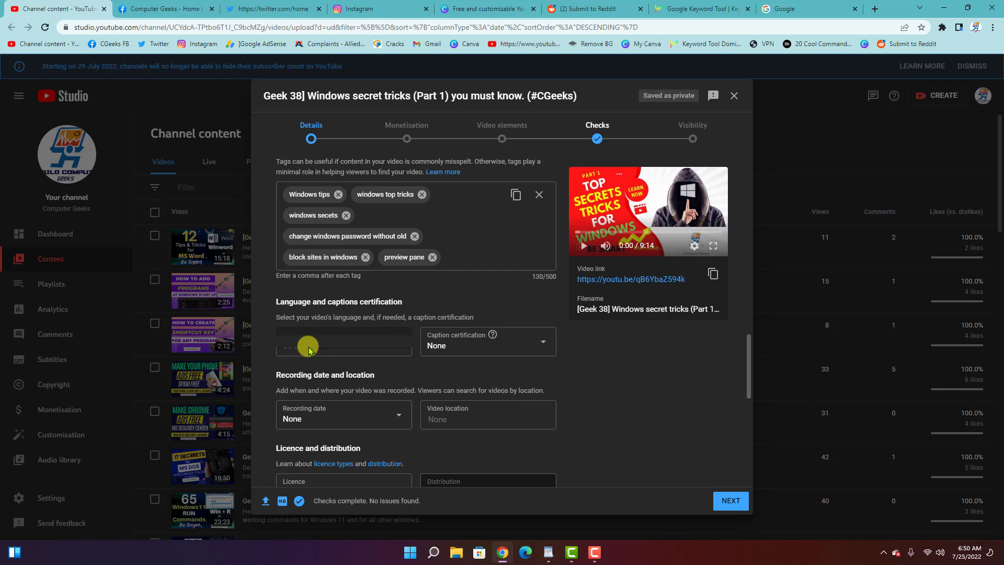
left_click(354, 350)
left_click(354, 350)
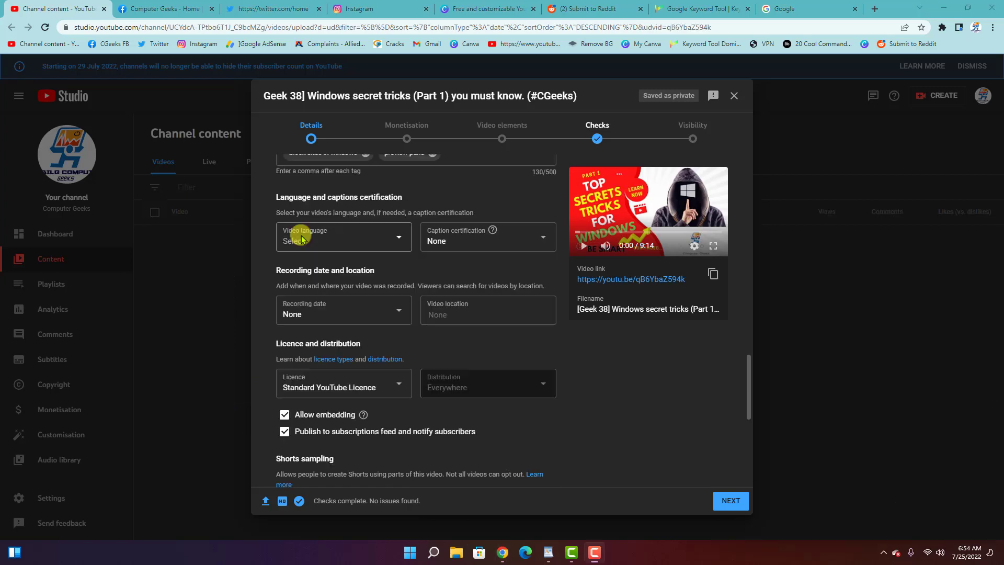
left_click(301, 239)
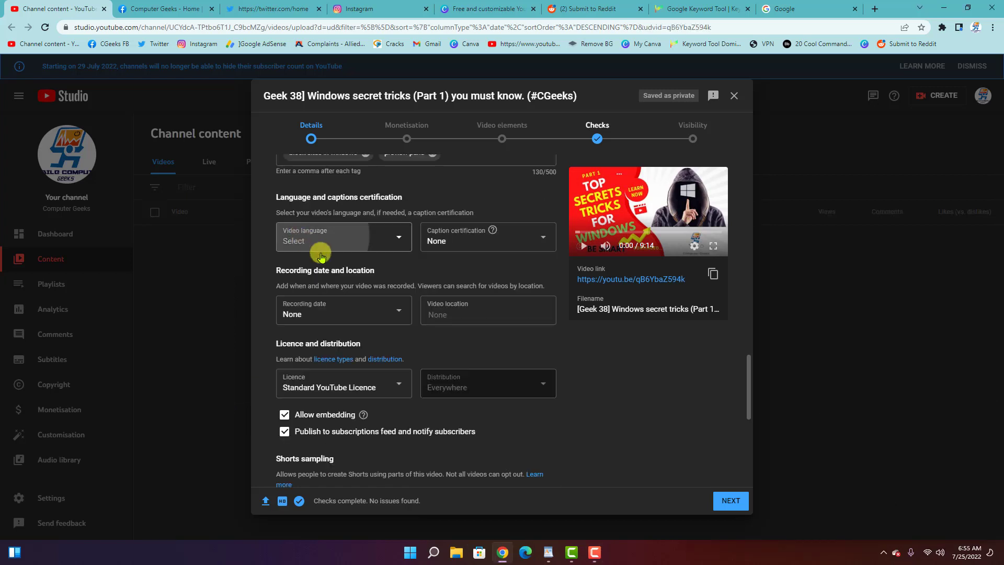
scroll(340, 379, "down", 2)
scroll(340, 379, "down", 8)
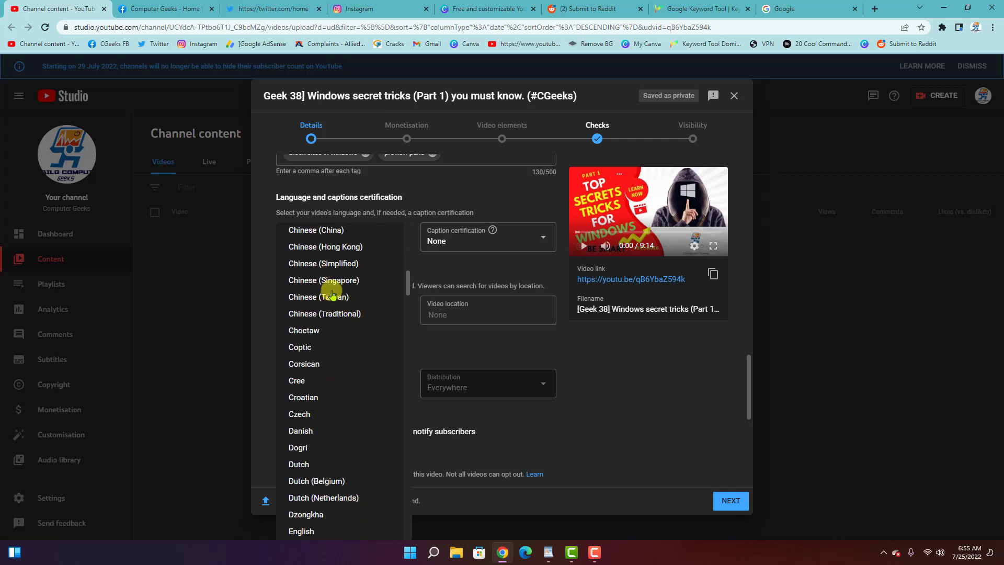
scroll(330, 288, "down", 4)
scroll(329, 289, "down", 2)
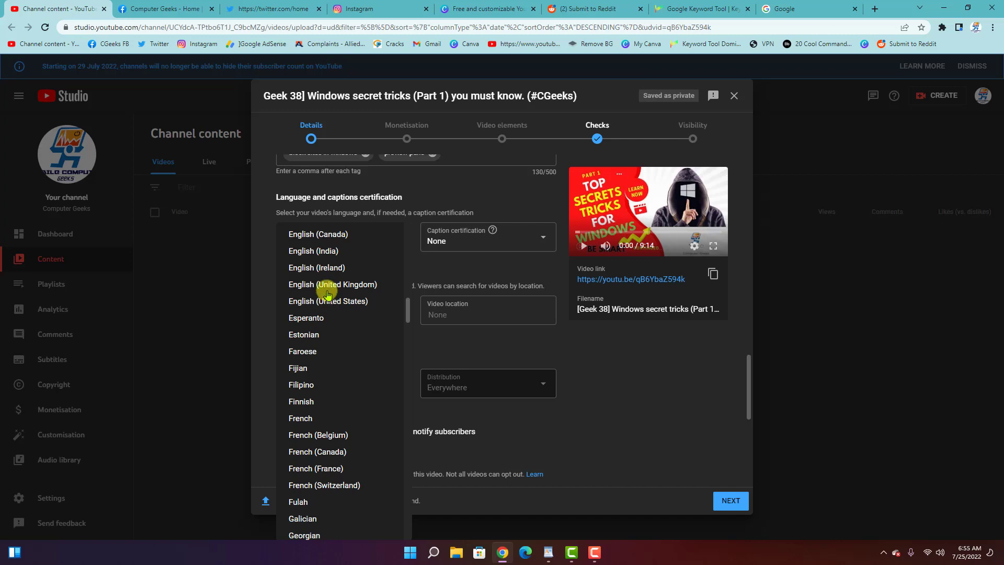
left_click(324, 300)
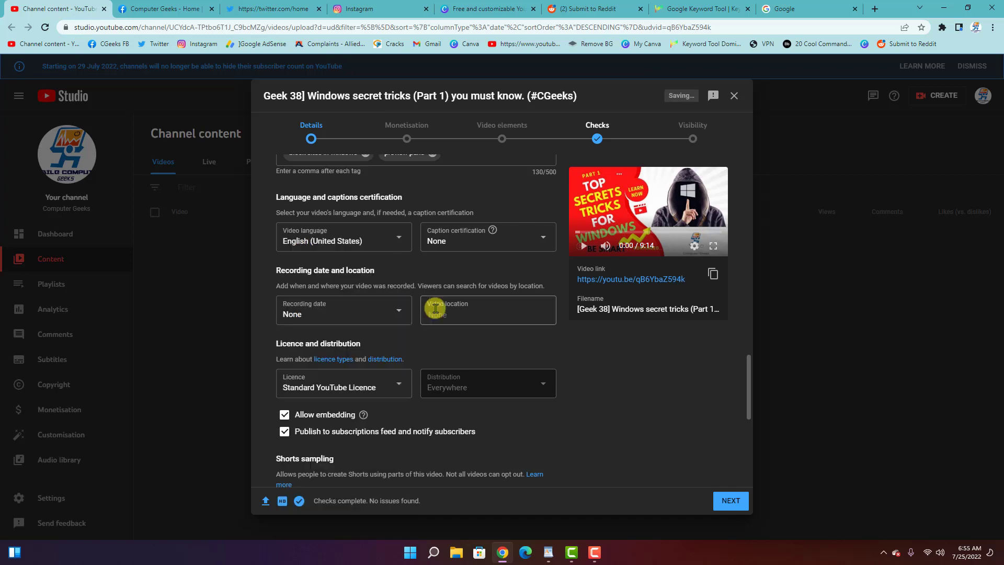
left_click(451, 245)
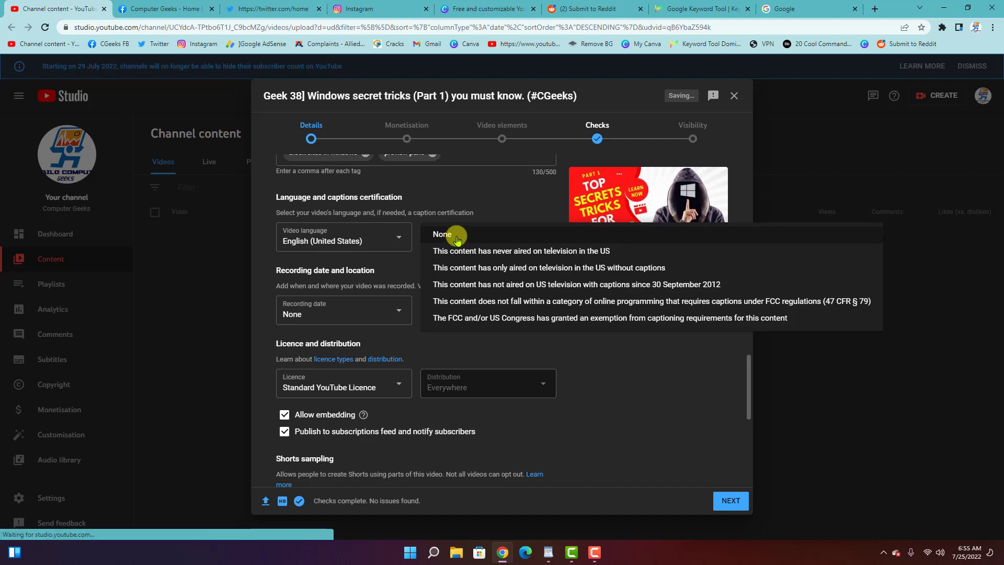
left_click(460, 235)
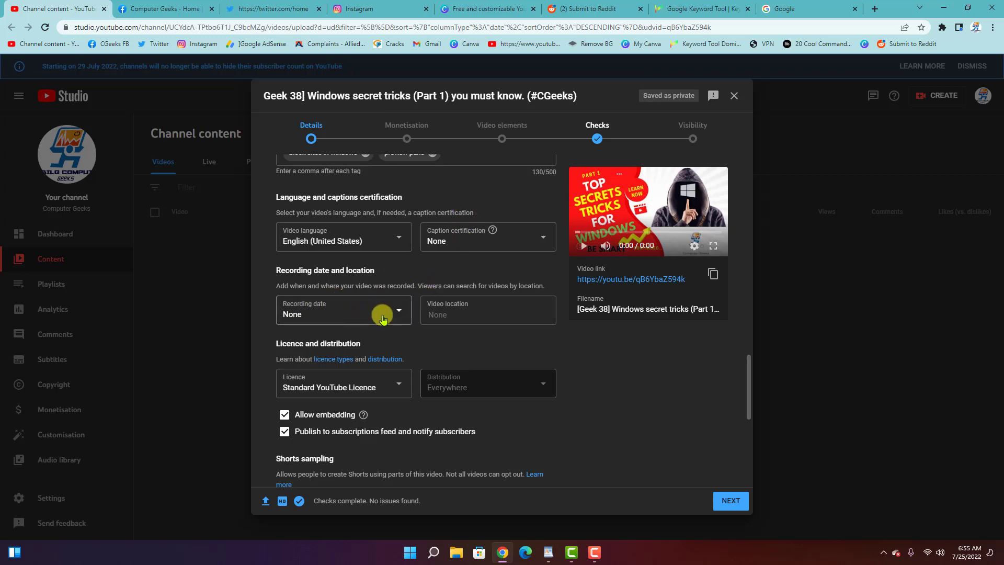
Review the video's remaining details, from licence, category and comment settings back to the title, description and thumbnail
scroll(375, 312, "down", 2)
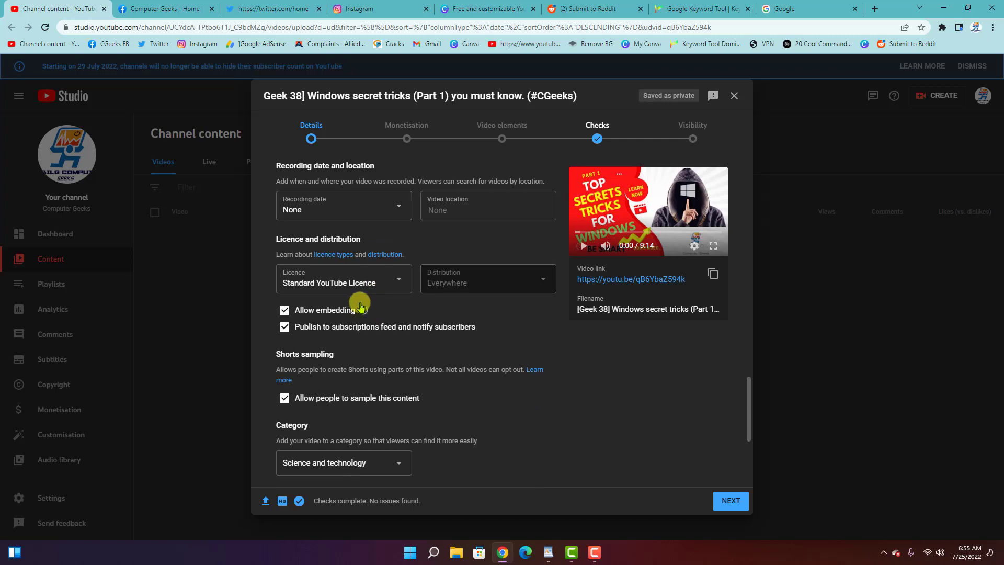
scroll(337, 285, "down", 2)
scroll(339, 286, "down", 1)
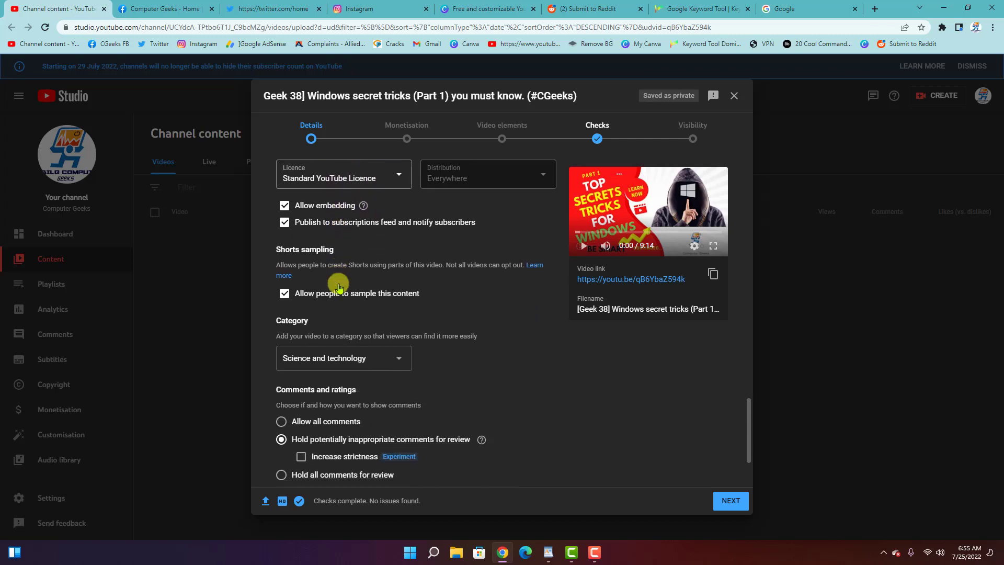
scroll(340, 349, "down", 1)
scroll(340, 349, "down", 1)
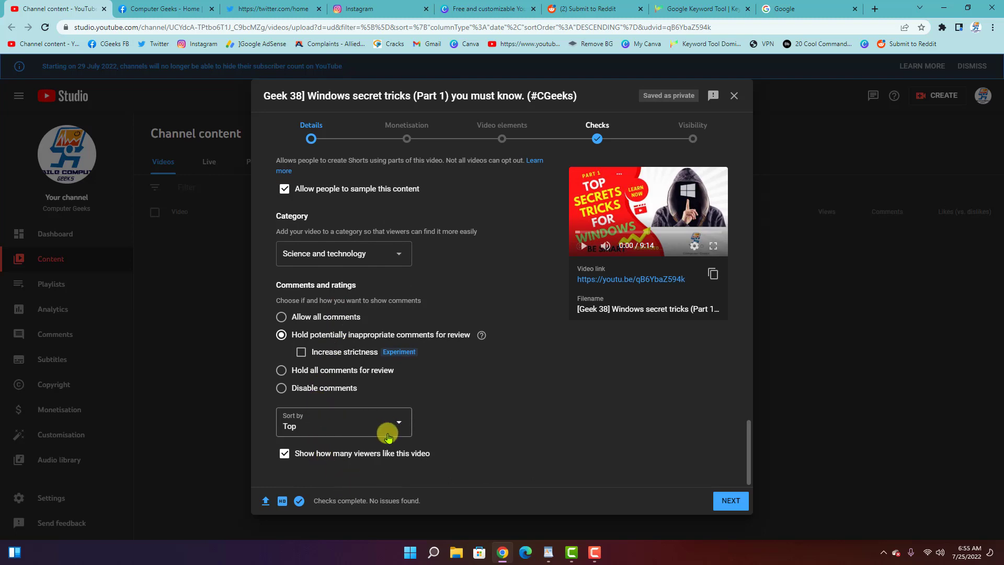
scroll(512, 410, "up", 5)
scroll(512, 411, "up", 15)
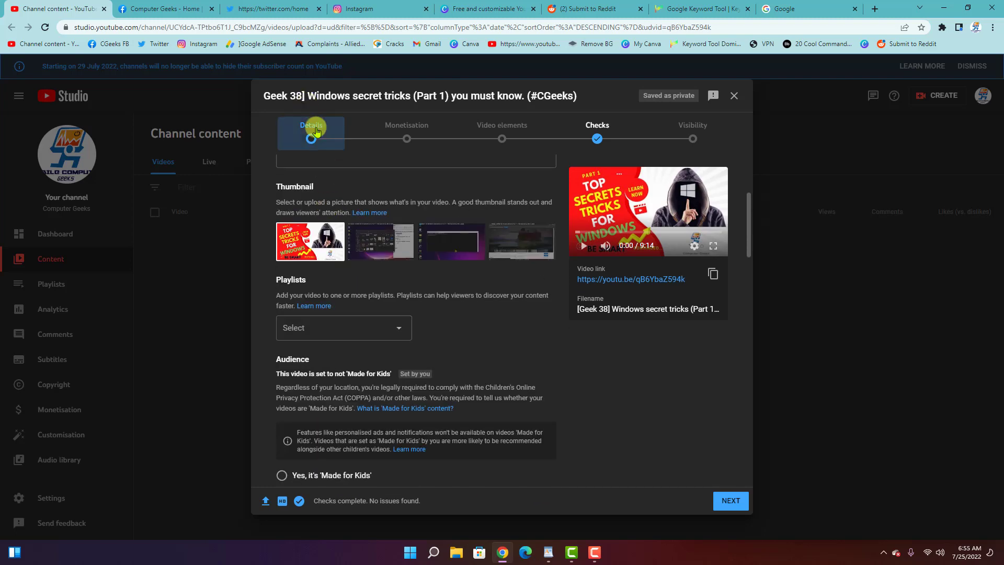
scroll(352, 264, "down", 1)
scroll(355, 268, "up", 5)
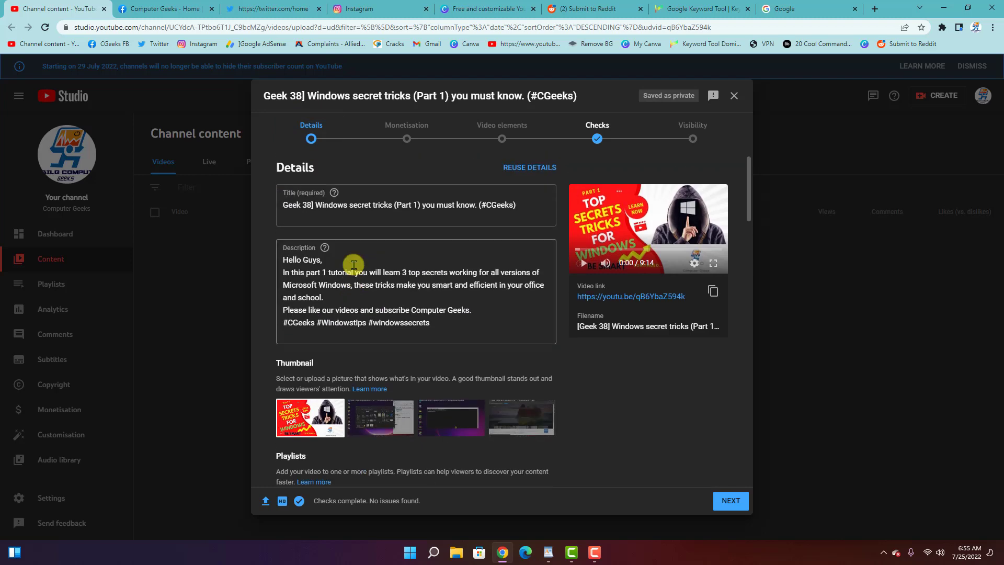
scroll(354, 268, "down", 15)
scroll(356, 282, "down", 7)
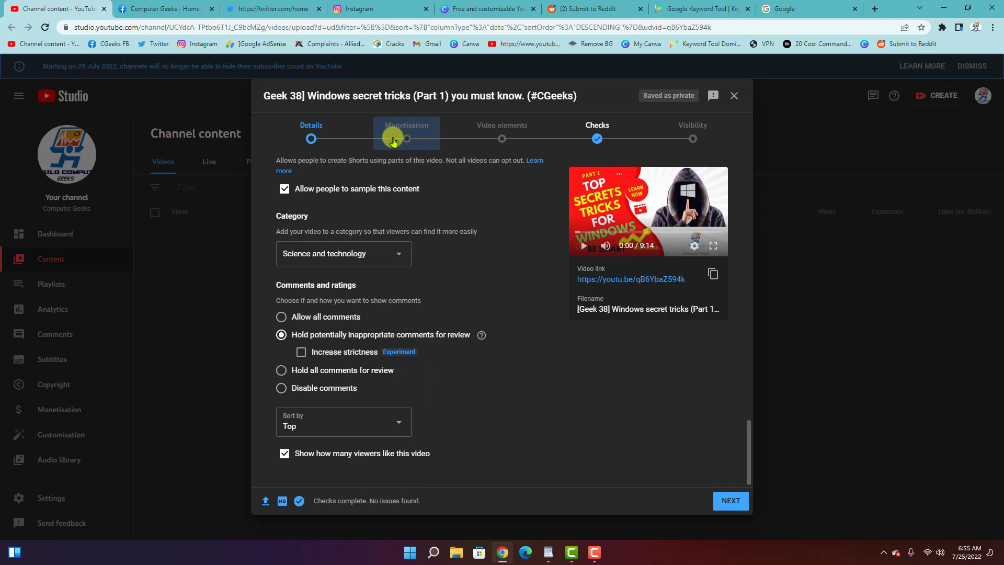
Proceed to the monetisation stage, turn monetisation on and check the ad types and ad locations
left_click(731, 501)
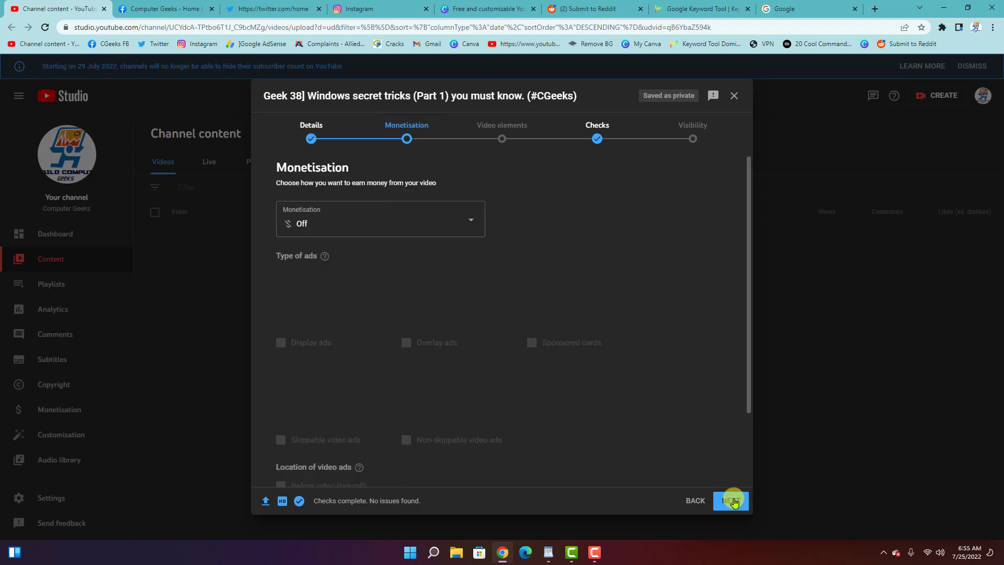
left_click(399, 222)
left_click(295, 217)
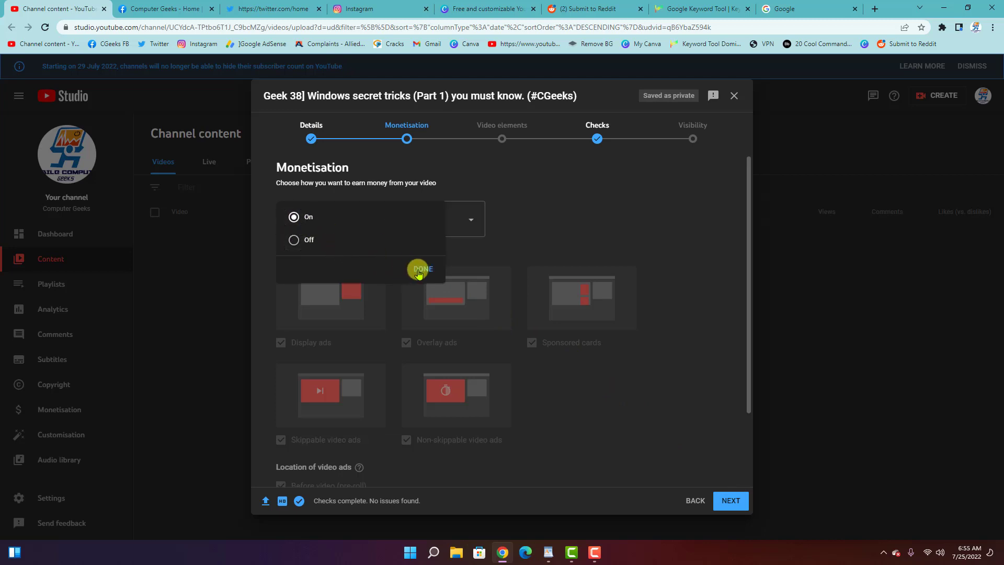
left_click(422, 270)
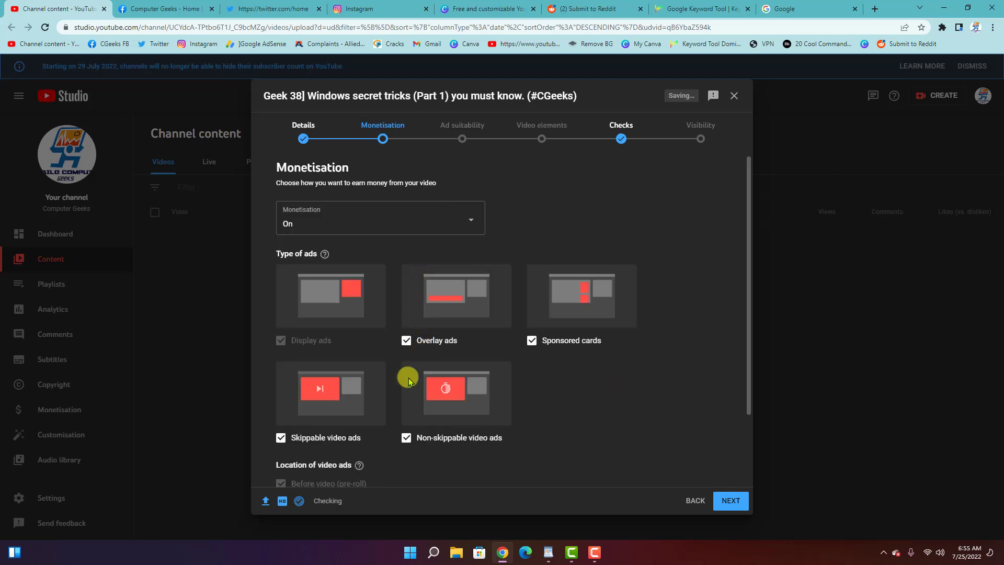
scroll(402, 388, "down", 2)
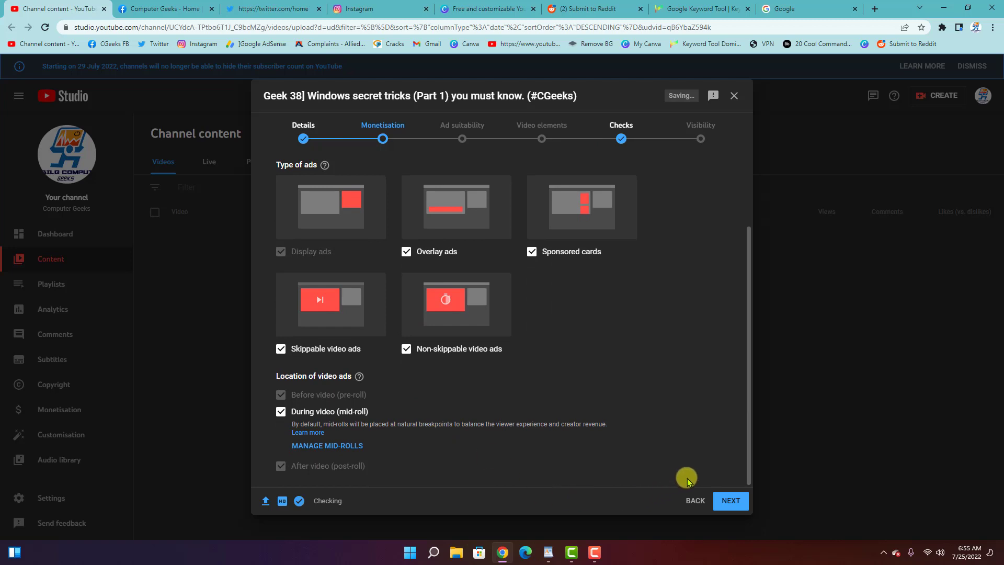
Proceed to ad suitability, declare that none of the listed content applies and submit the rating
left_click(730, 503)
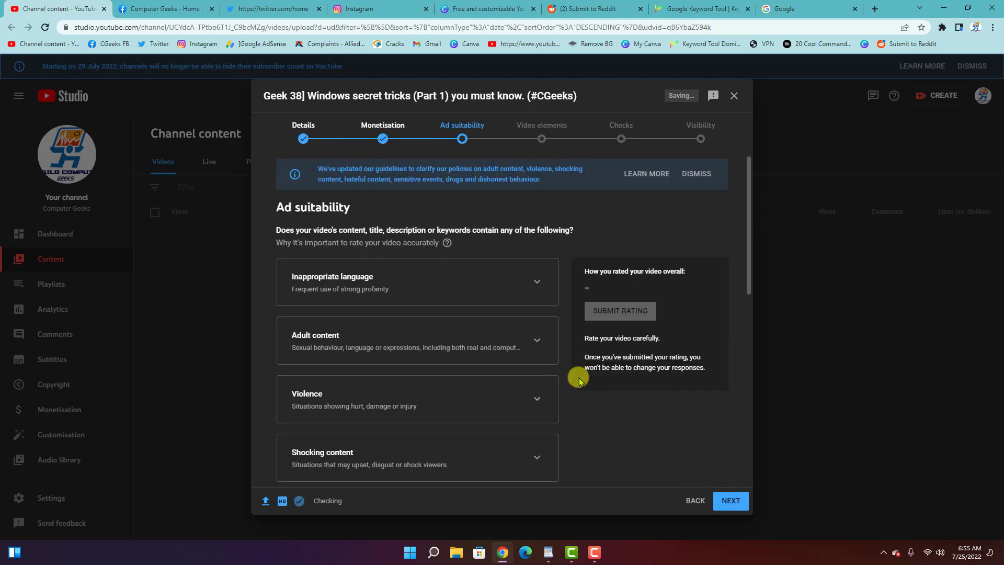
scroll(356, 302, "down", 8)
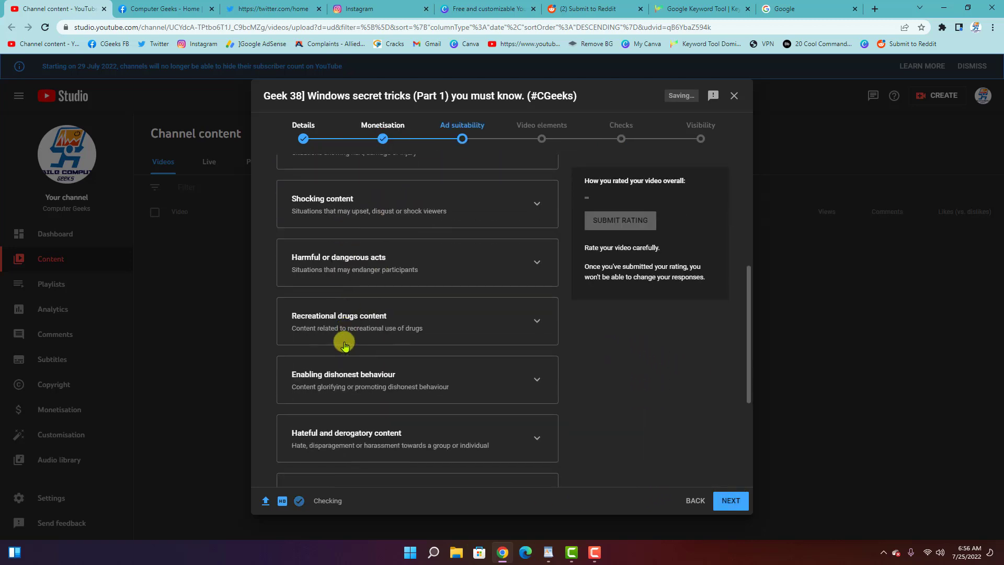
left_click(316, 464)
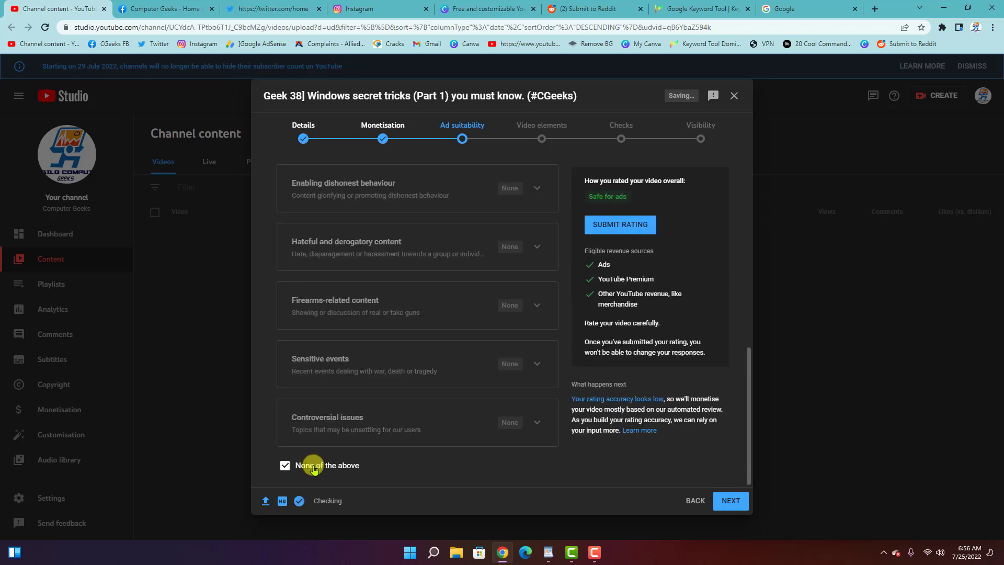
left_click(609, 224)
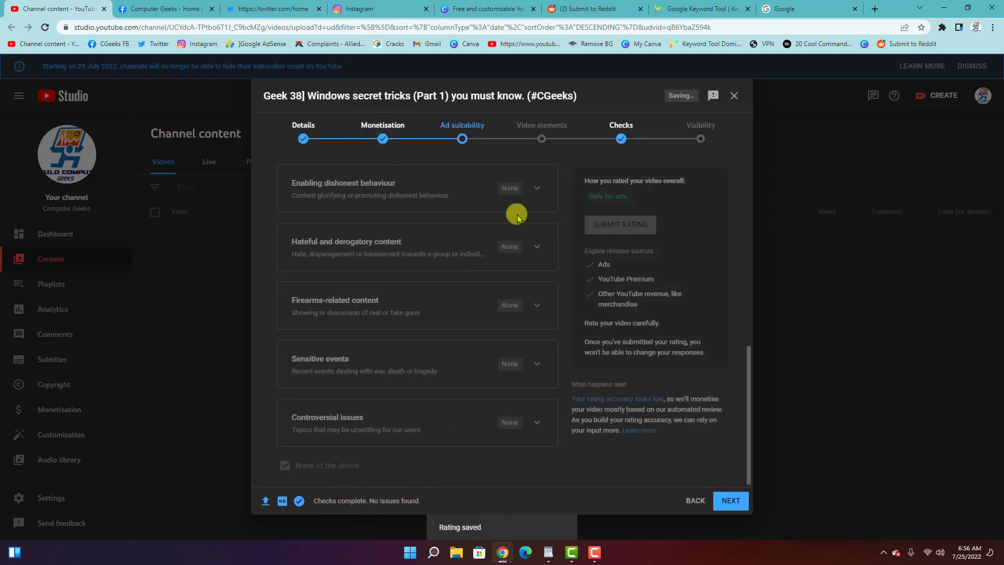
Proceed to the video elements, view the ways to add subtitles and close the subtitle editor without adding any
left_click(731, 502)
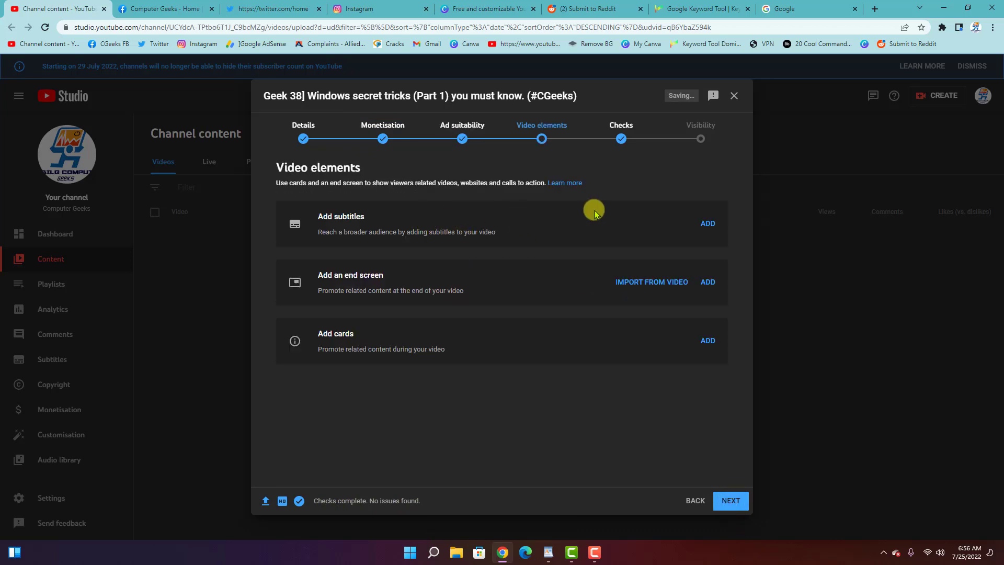
left_click(699, 229)
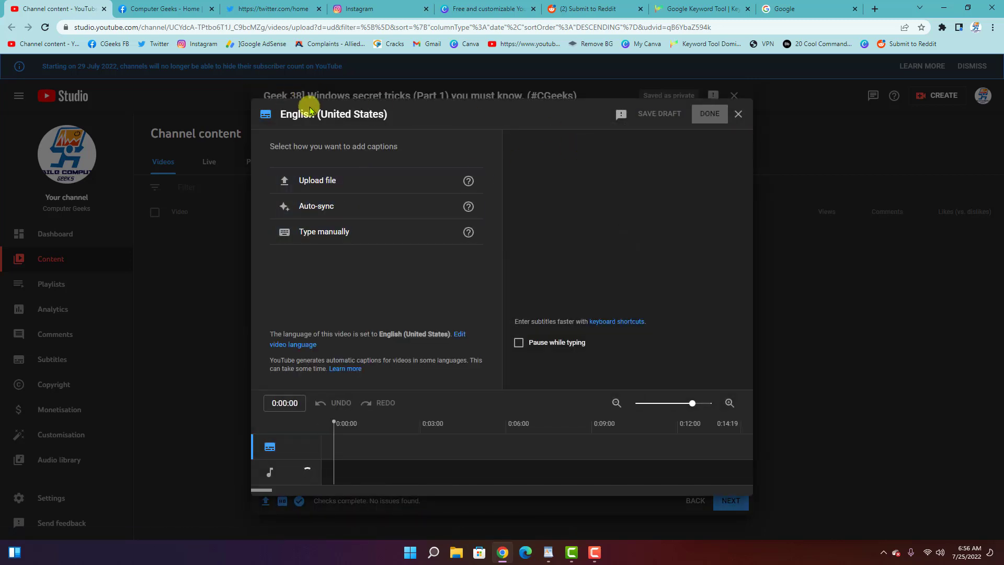
left_click(739, 116)
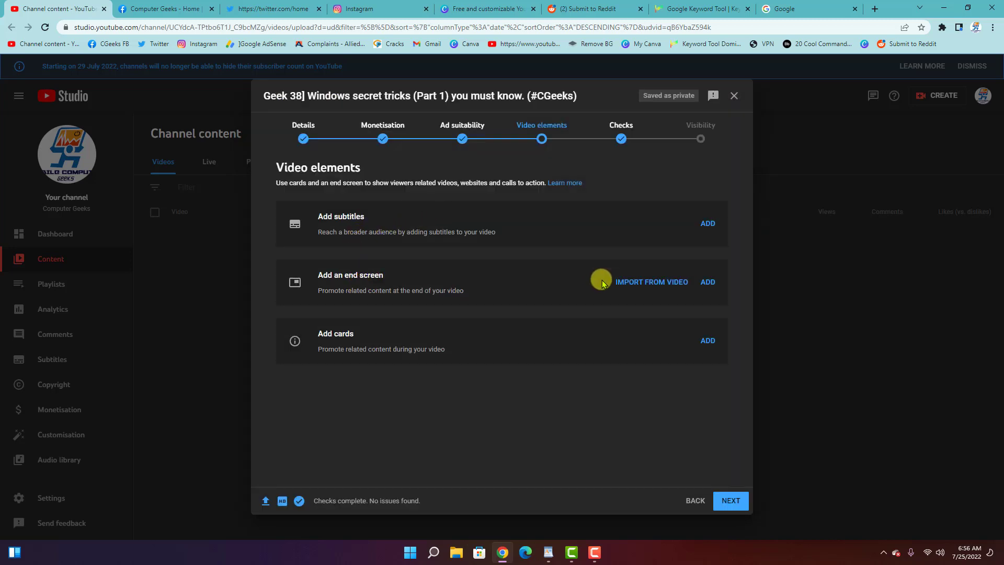
Import the end screen from the Geek 37 video, check its Best for viewer video element and save it
left_click(634, 282)
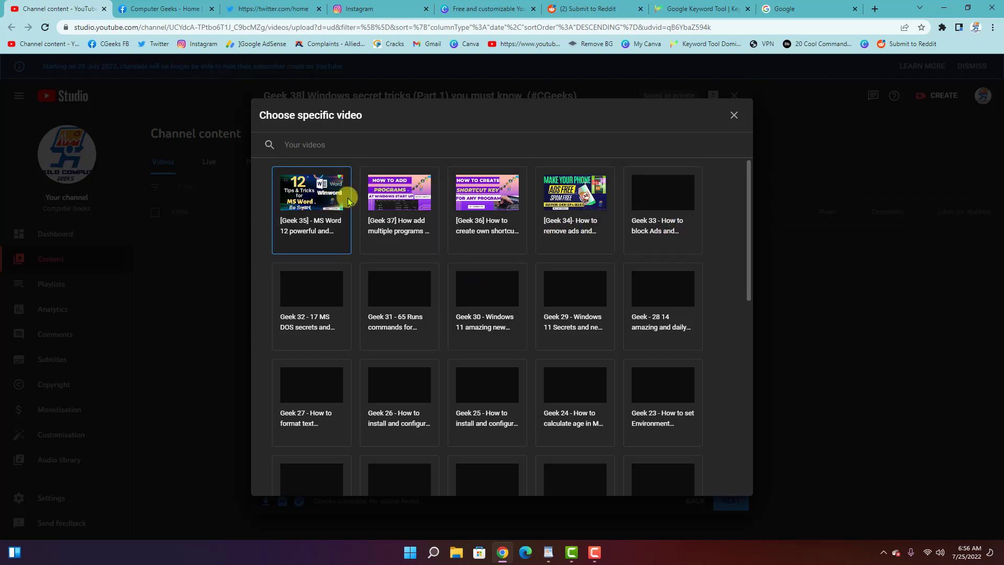
left_click(384, 198)
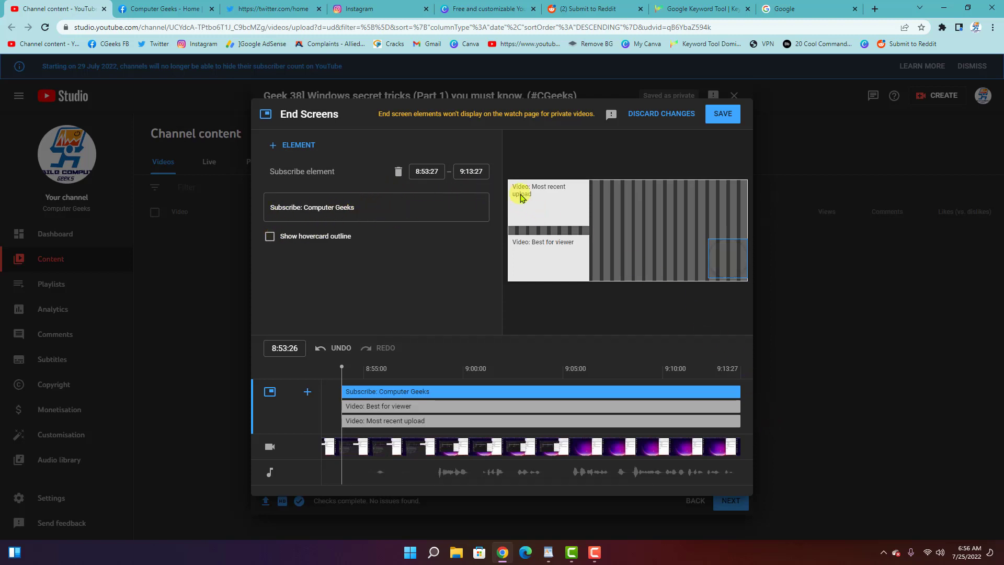
left_click(557, 253)
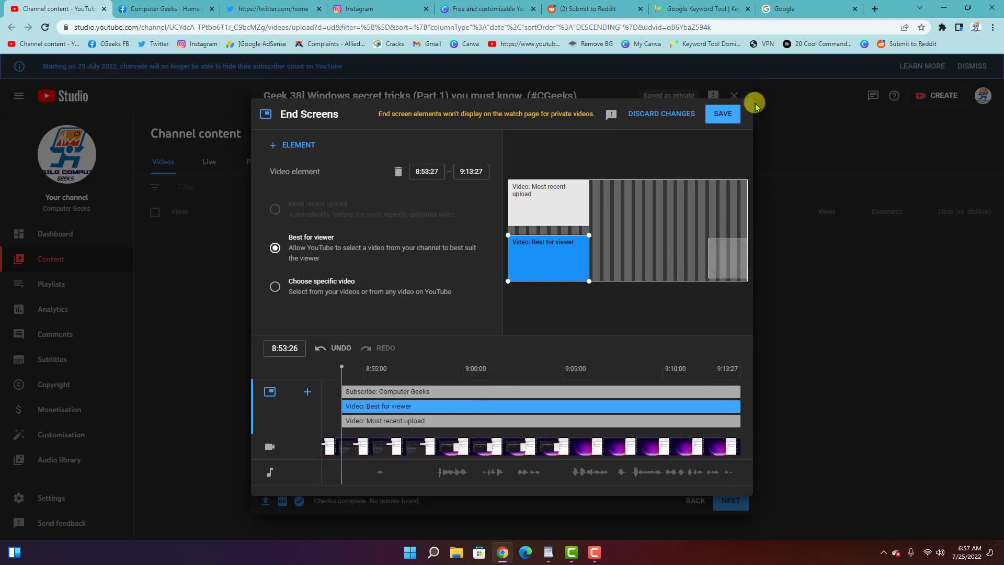
left_click(734, 115)
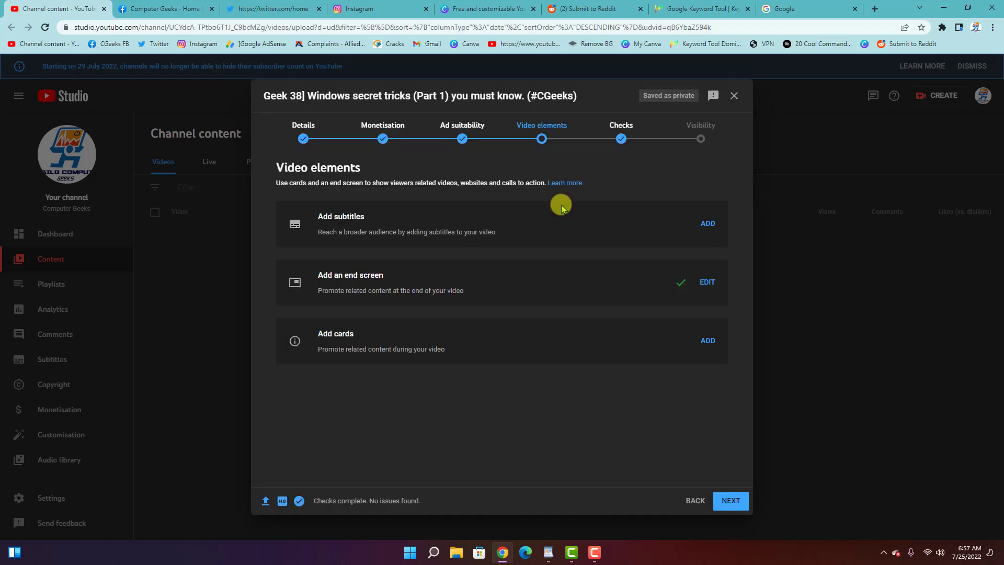
Add a video card at 1:21:28 linking to the Geek 31 video on 65 Run commands and save it
left_click(712, 340)
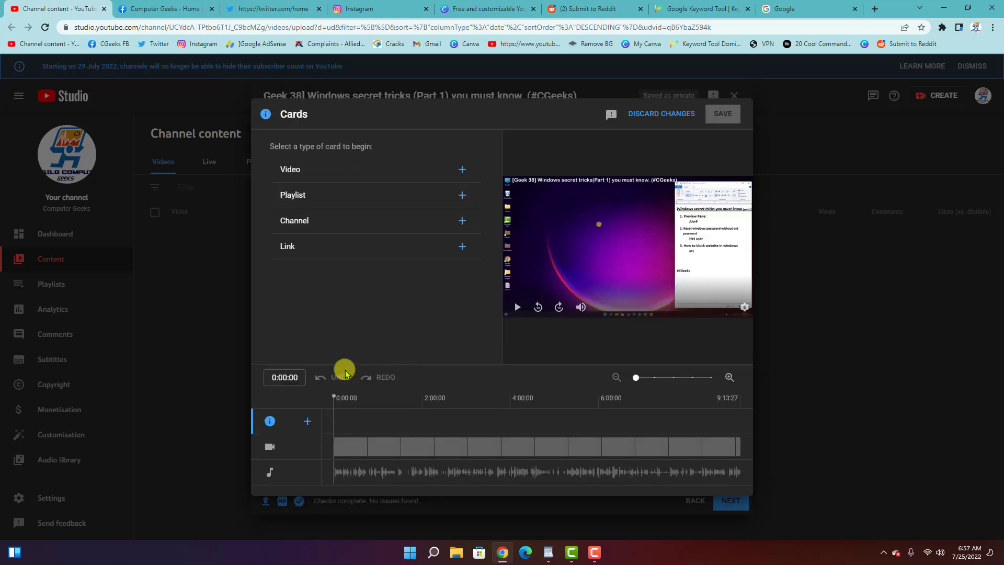
left_click_drag(339, 394, 394, 392)
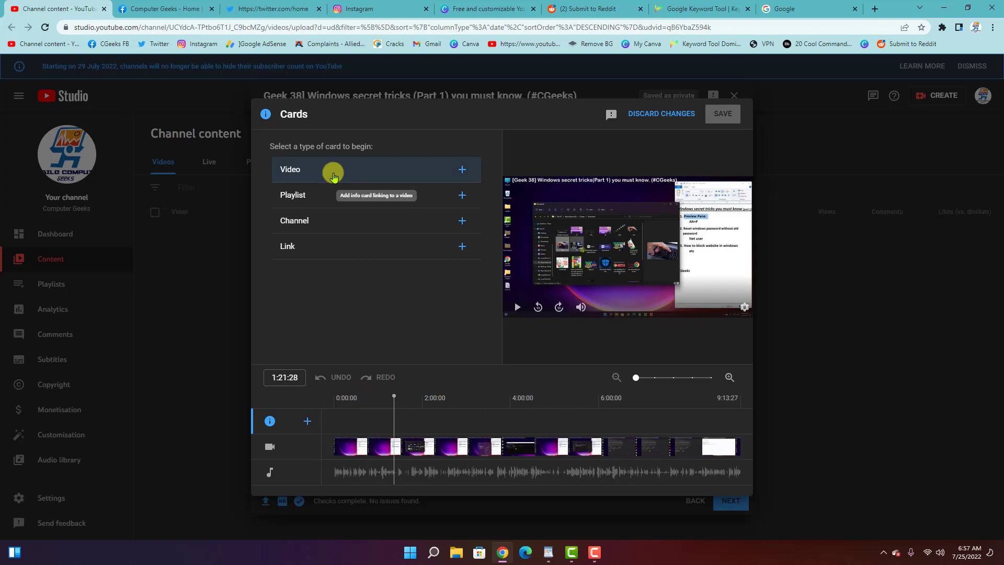
left_click(333, 175)
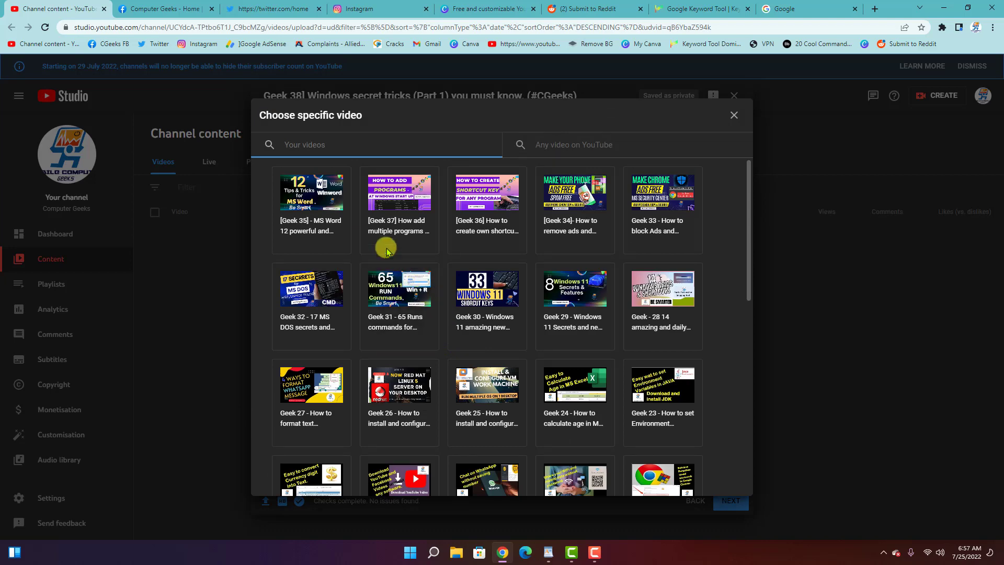
left_click(402, 286)
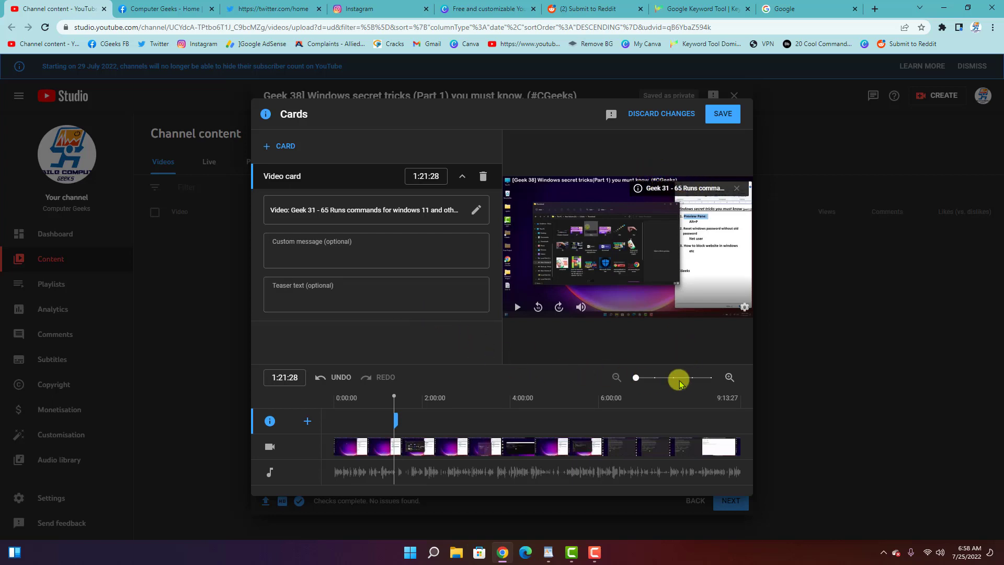
left_click(715, 120)
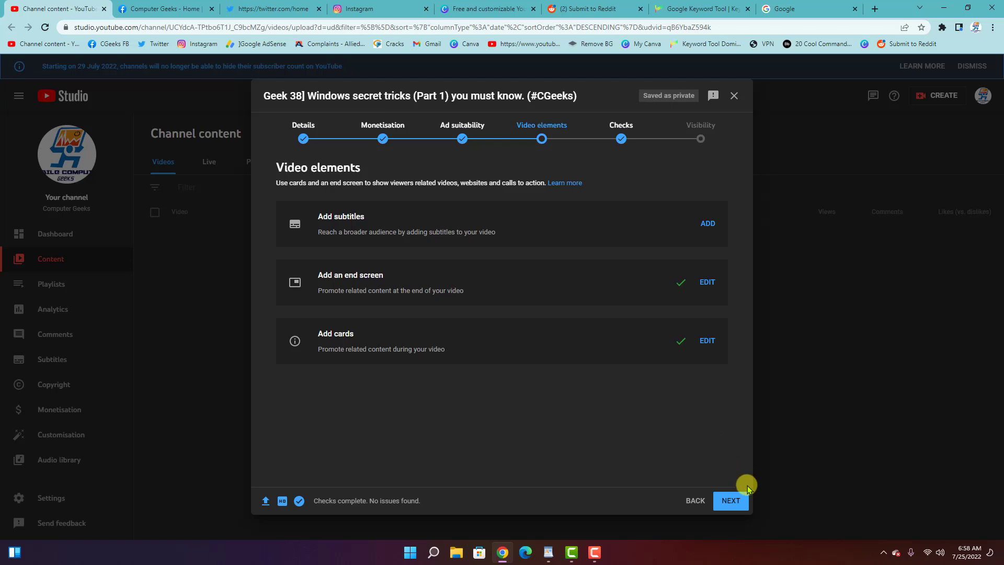
Proceed through the checks to the visibility stage and set the video to Public
left_click(731, 502)
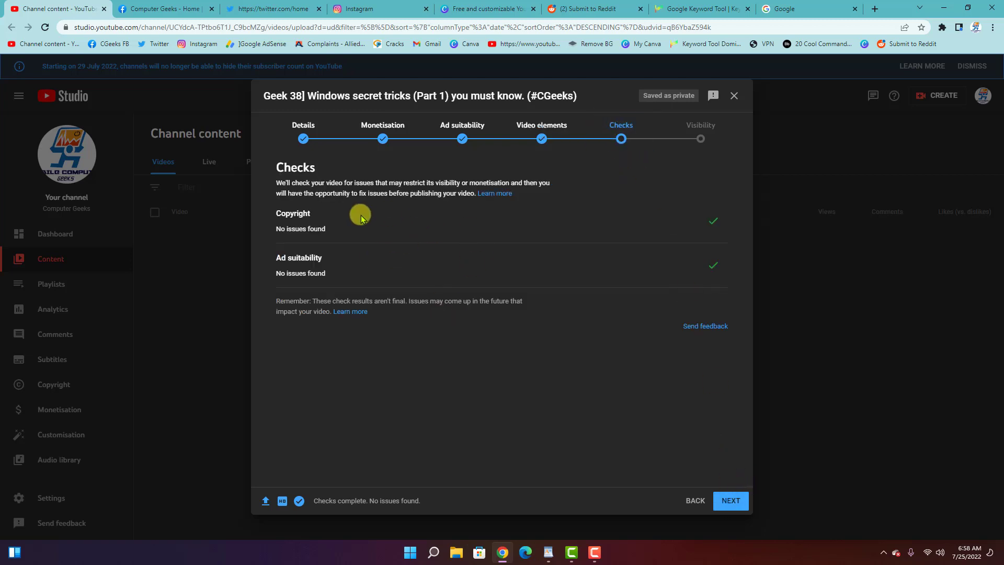
left_click(736, 500)
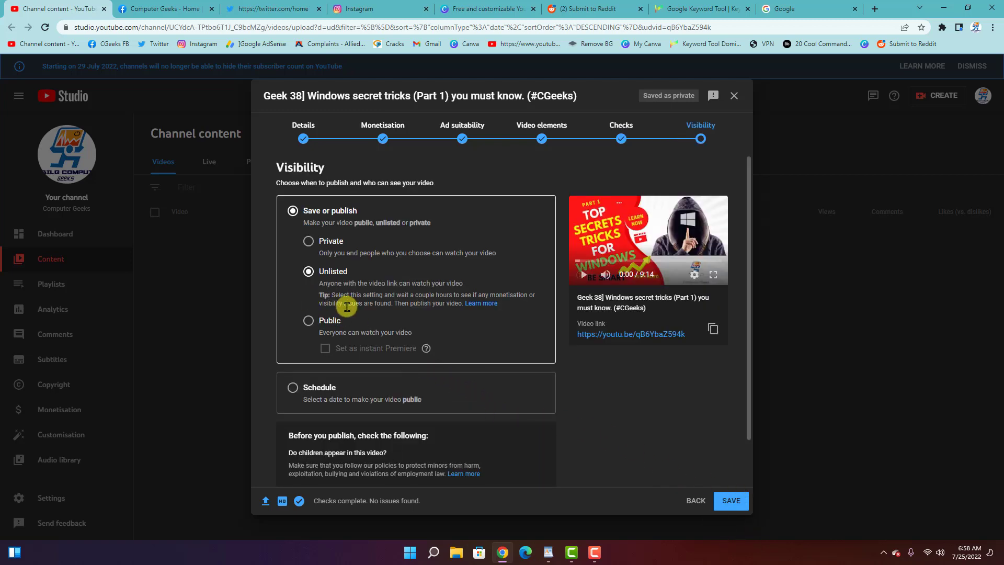
scroll(329, 306, "down", 1)
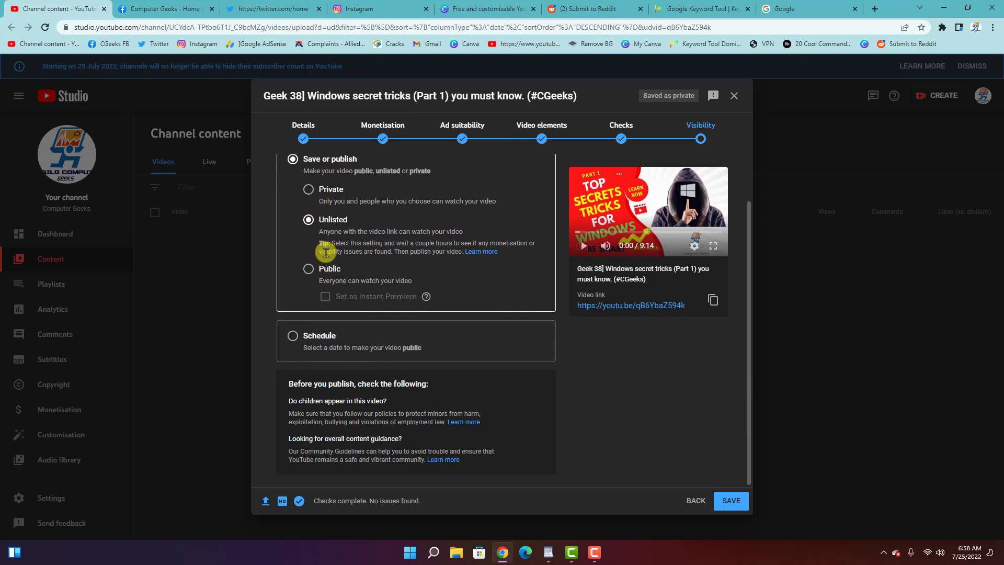
left_click(309, 269)
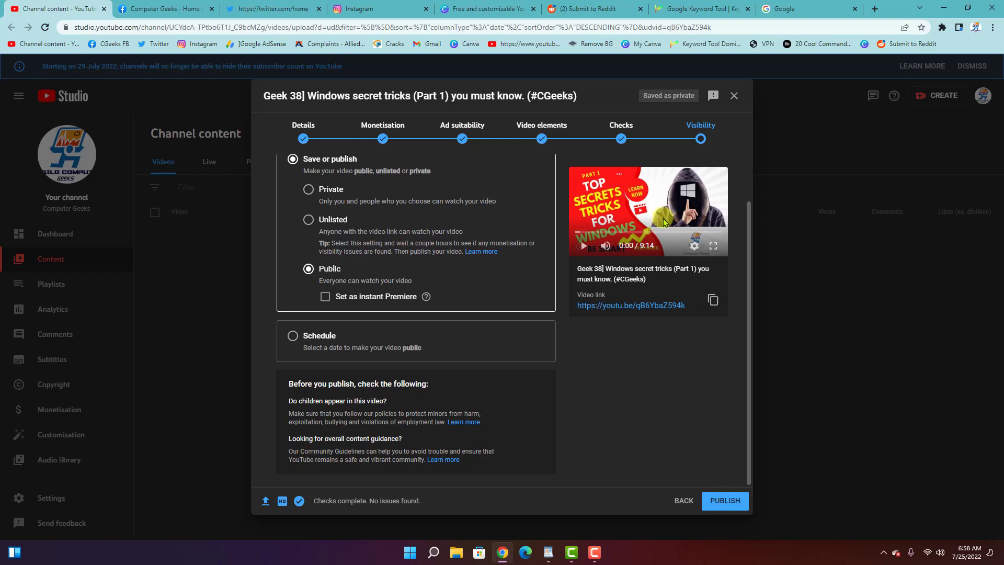
Review the completed upload stages, from details, monetisation and ad suitability to video elements and checks
scroll(637, 201, "up", 2)
left_click(304, 146)
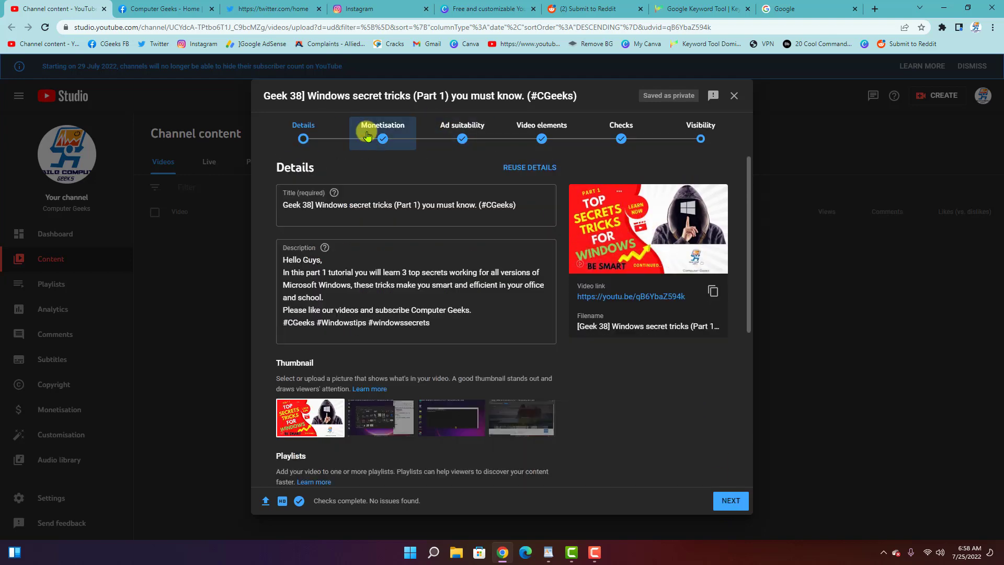
scroll(411, 321, "down", 4)
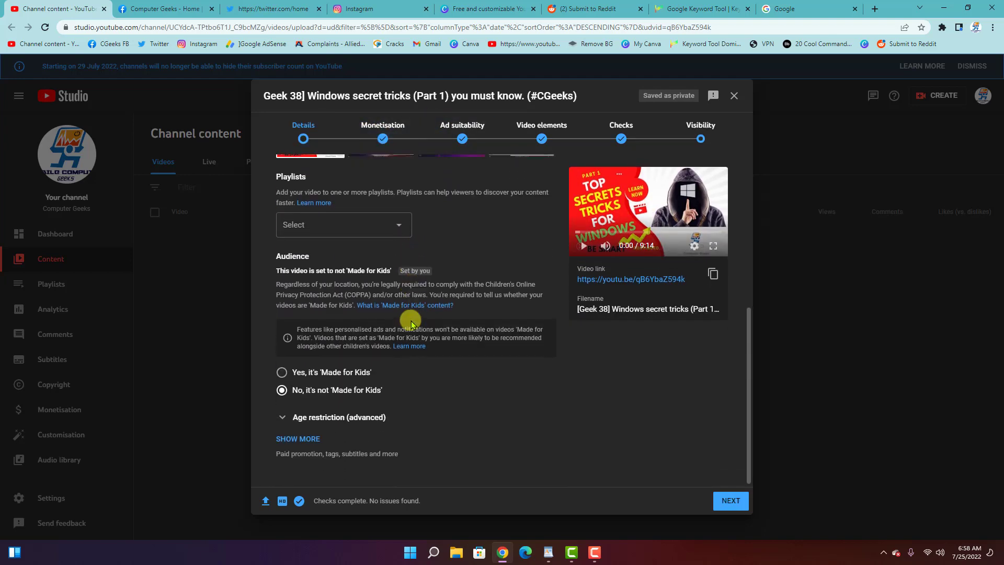
scroll(411, 322, "up", 4)
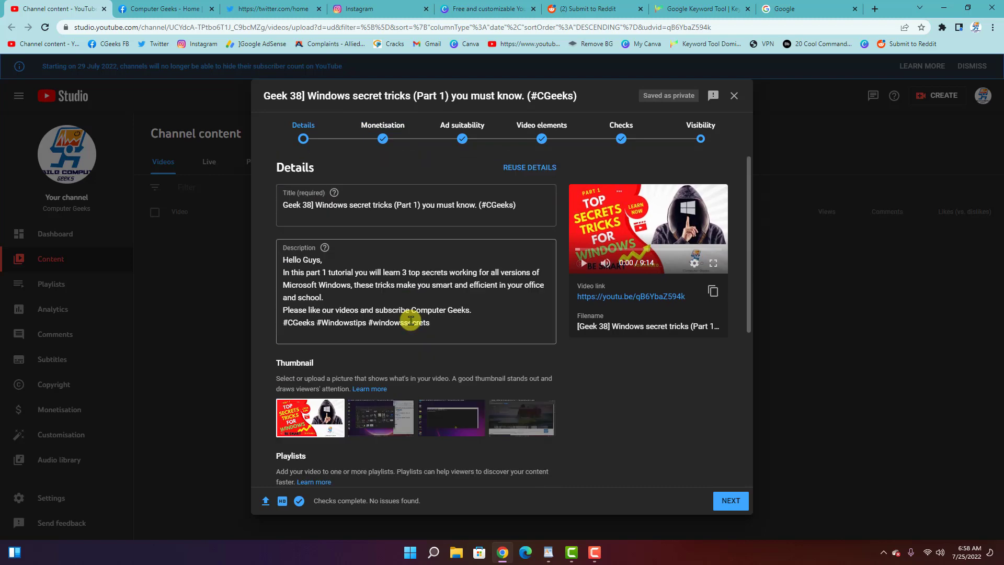
left_click(379, 137)
left_click(469, 134)
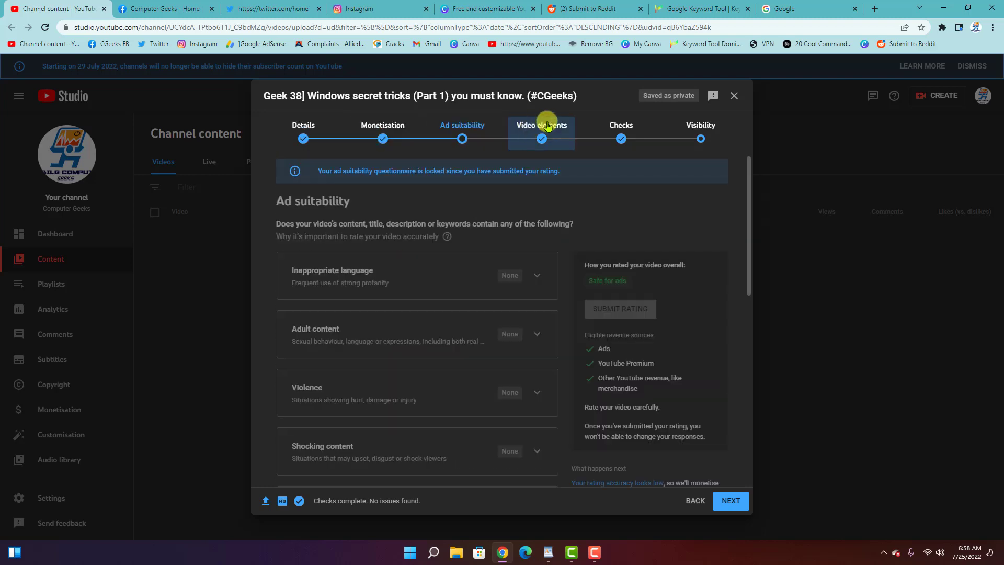
left_click(545, 128)
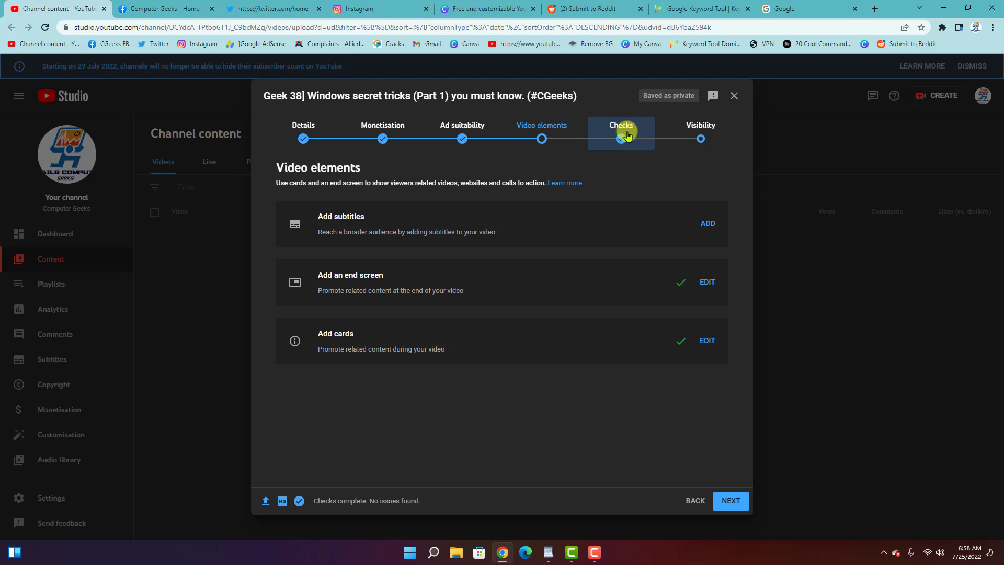
left_click(624, 137)
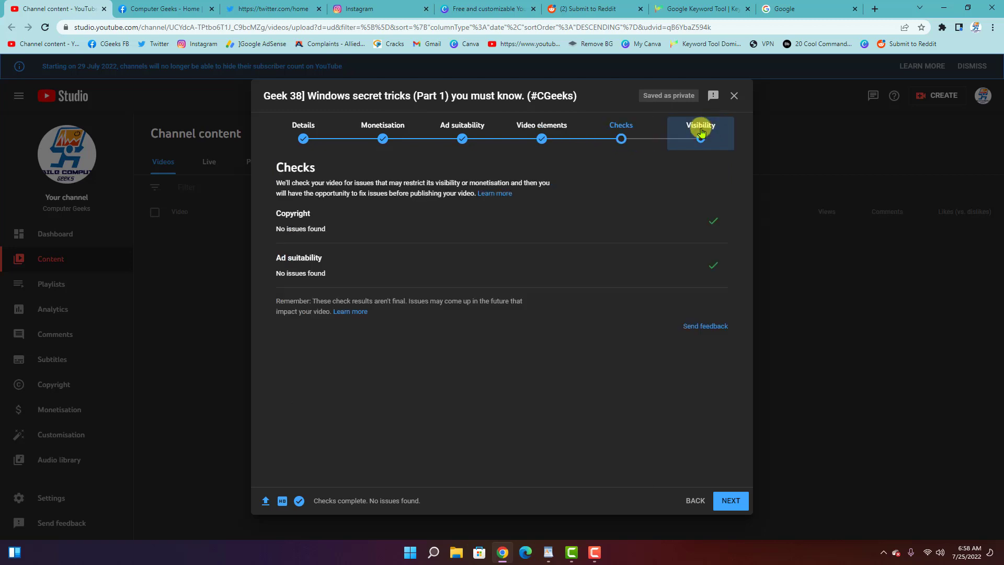
Return to the visibility stage and publish the video as Public
left_click(701, 131)
scroll(376, 359, "down", 2)
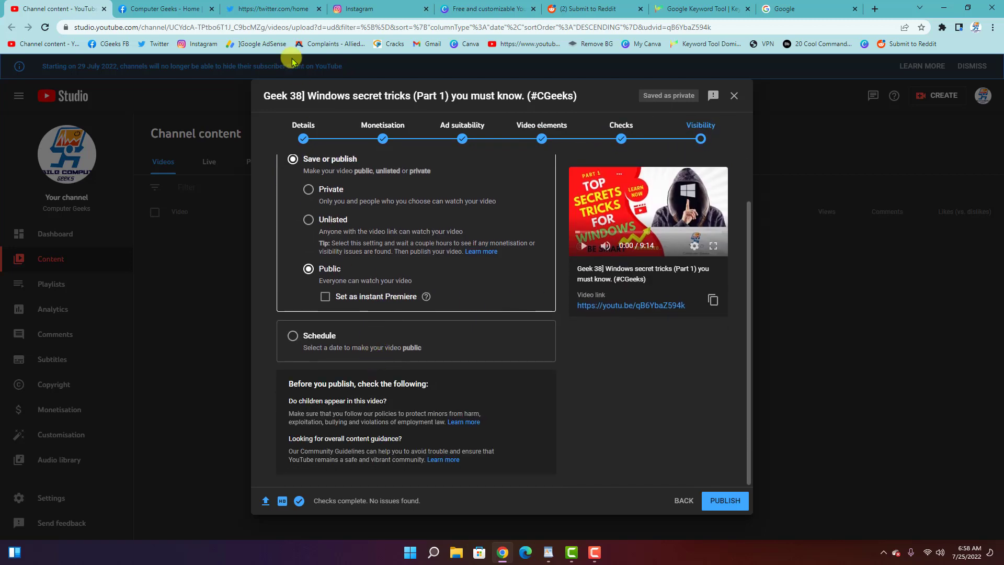
left_click(712, 502)
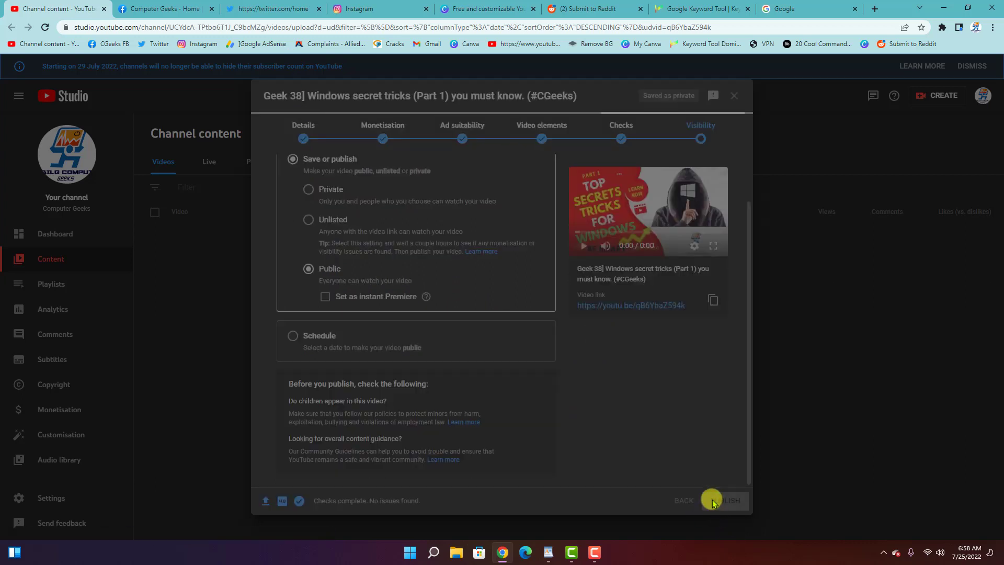